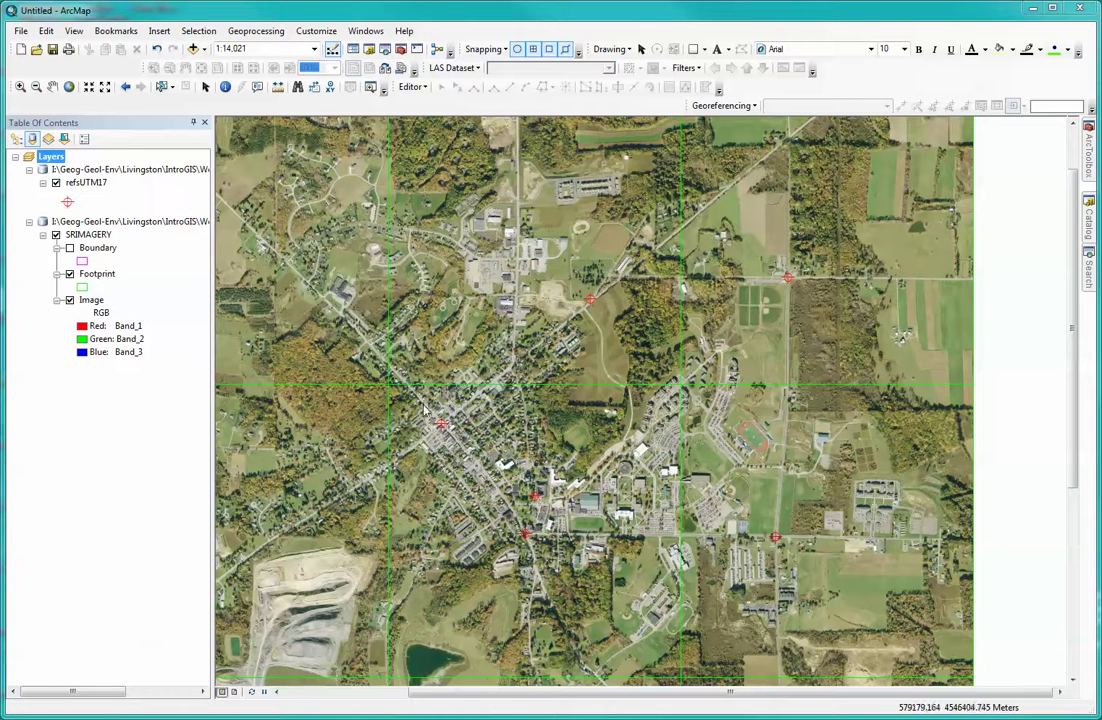
Add the historical aerial photo butler_082938_apr_4_40.jpg from the Week6 folder to the map.
left_click(192, 48)
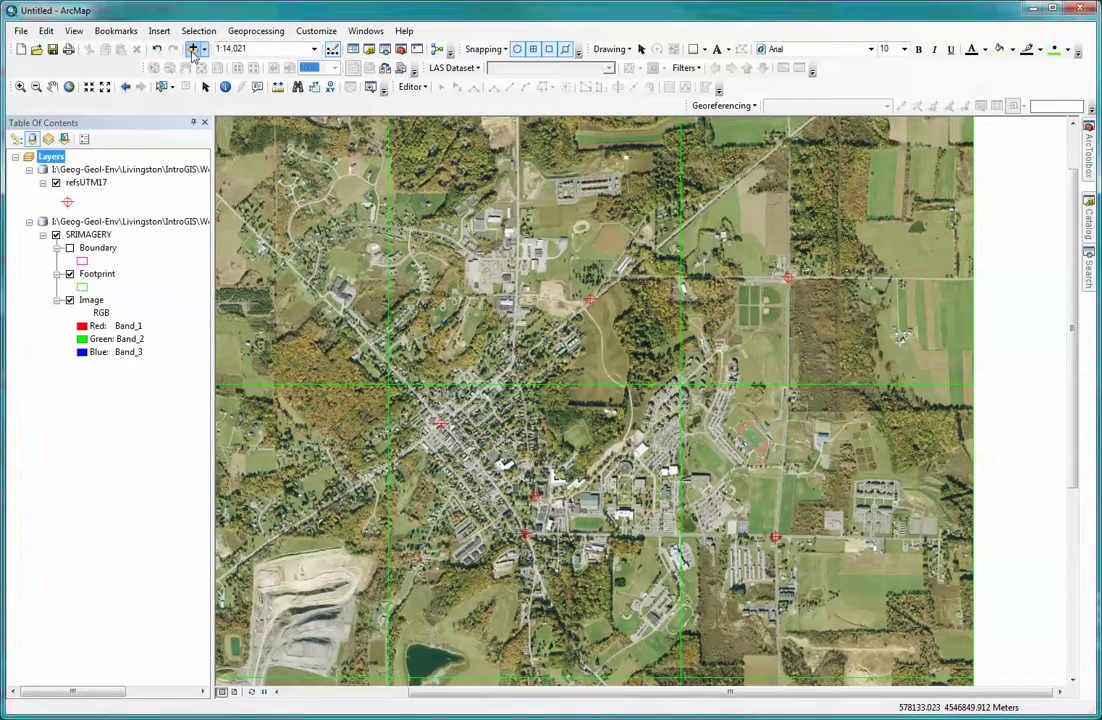
left_click(430, 316)
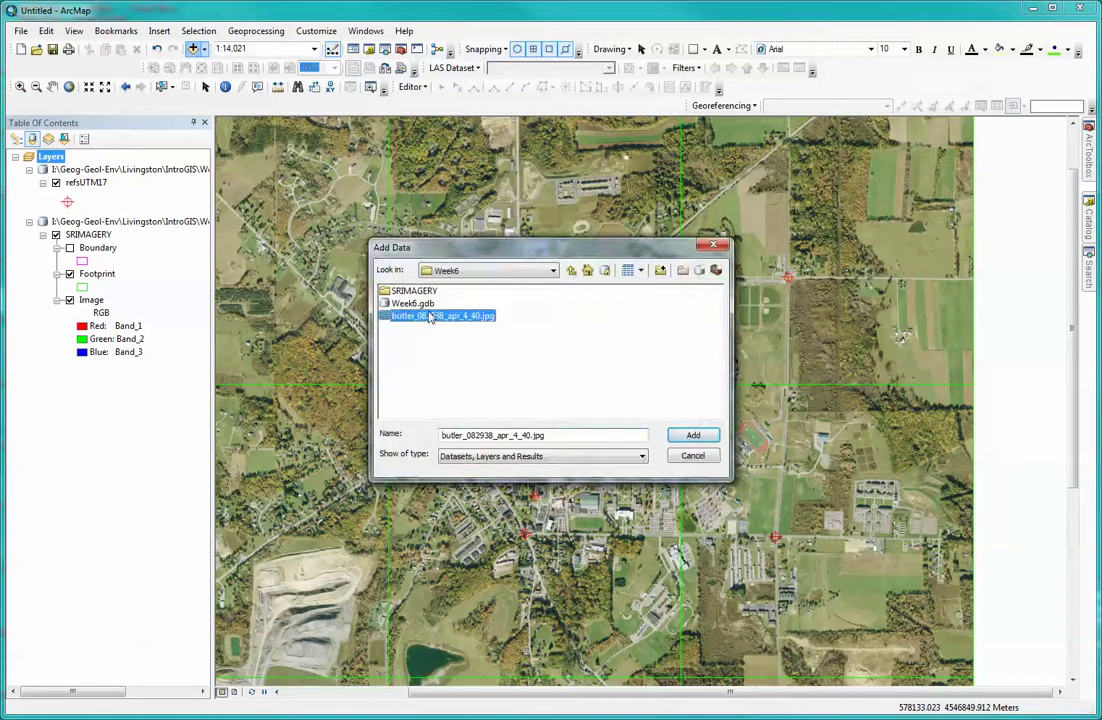
left_click(685, 439)
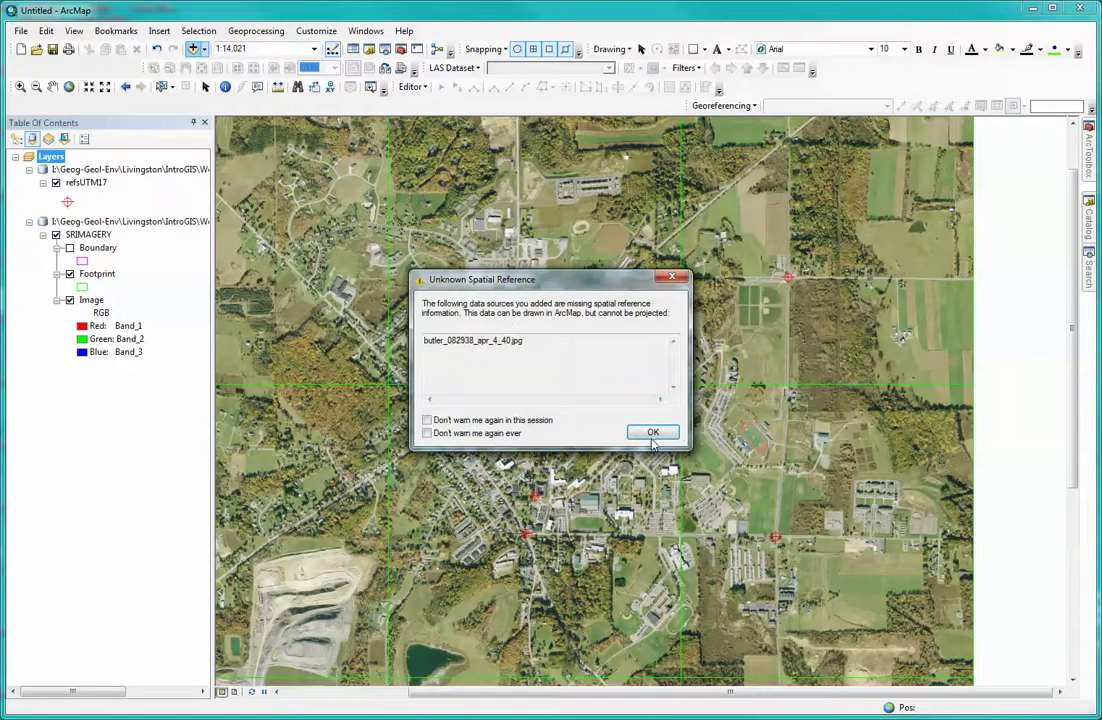
left_click(652, 433)
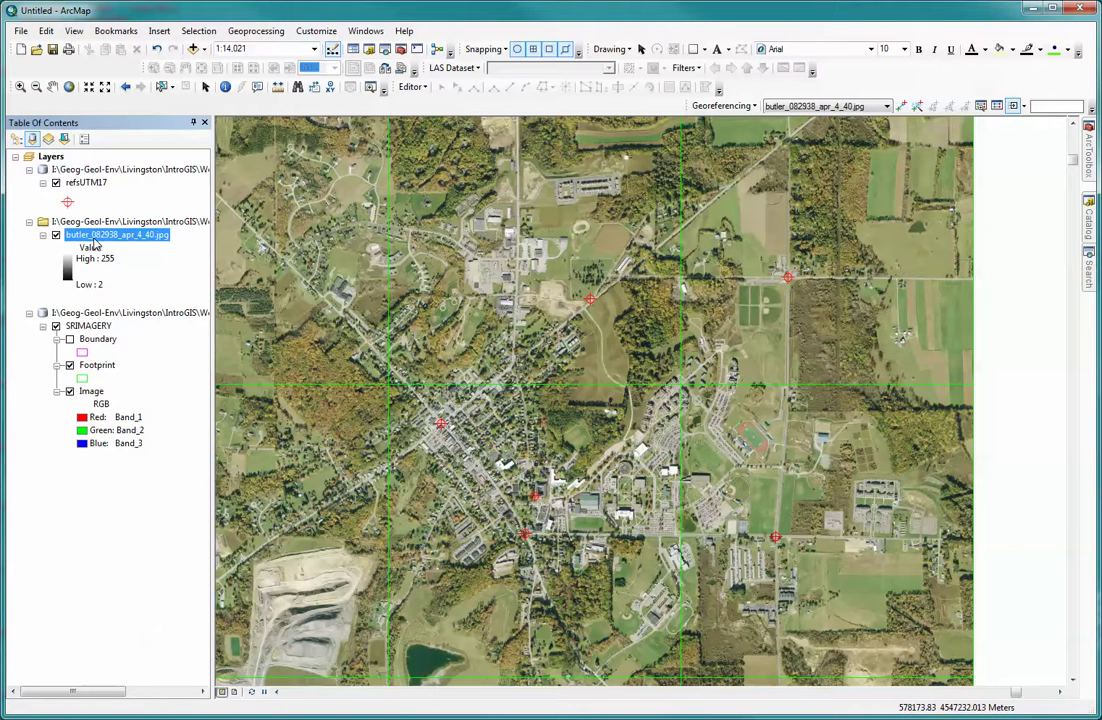
Fit the historical photo to the current display and toggle its layer off and on to compare it with the modern imagery.
left_click(745, 108)
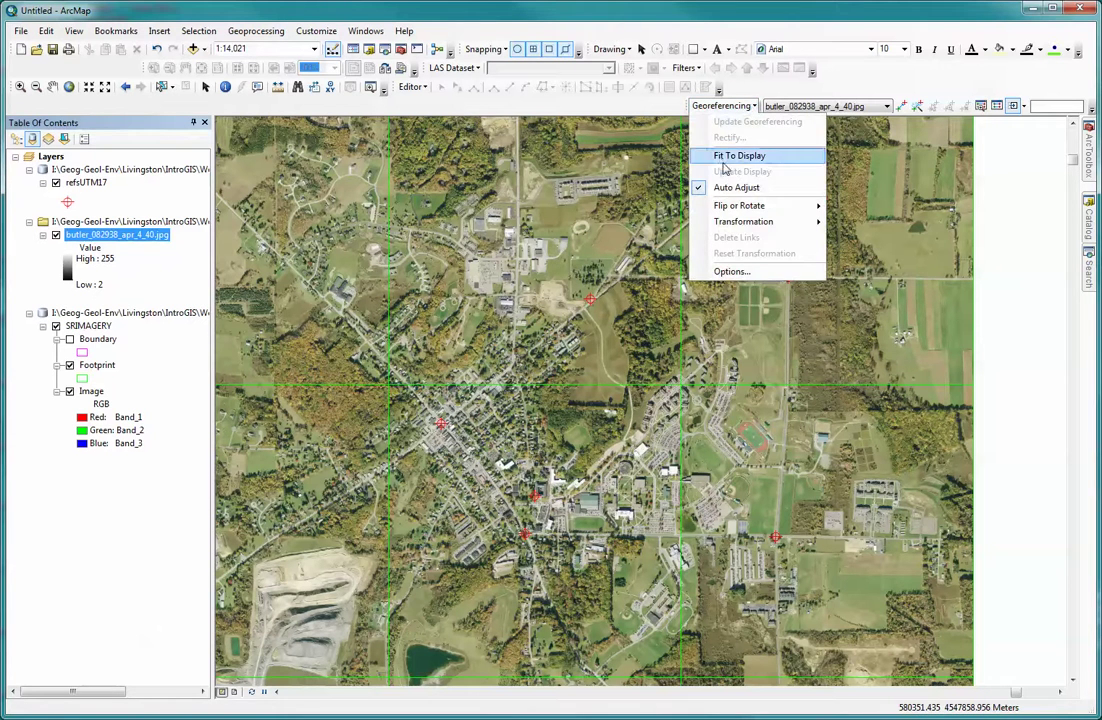
left_click(718, 159)
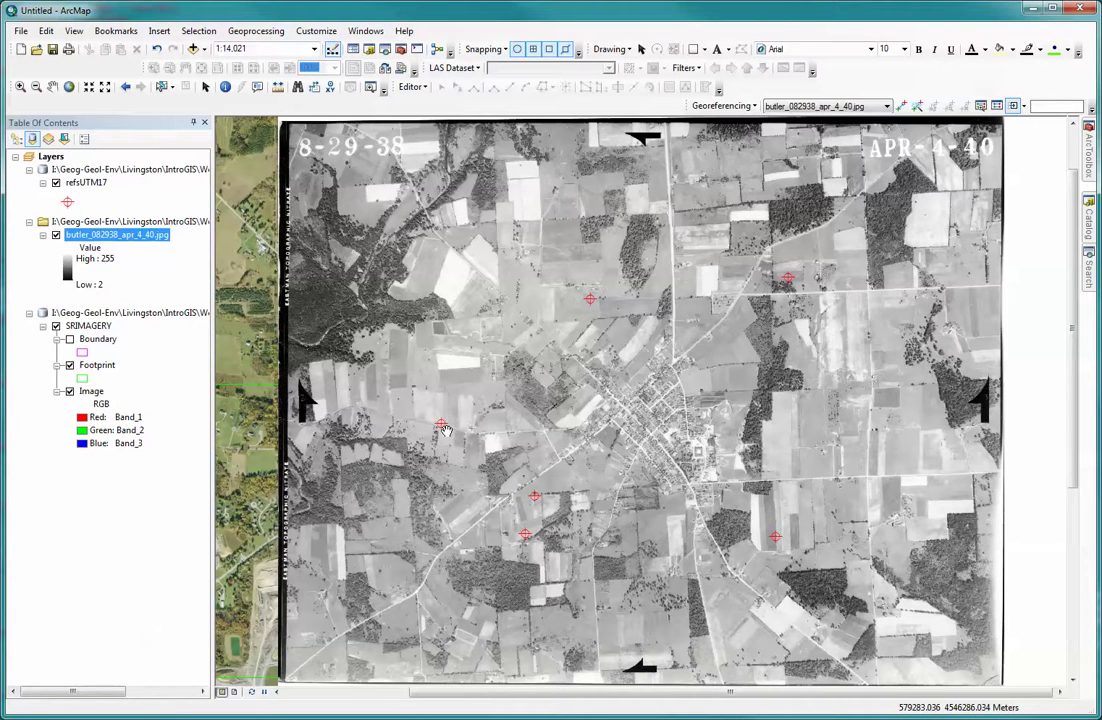
left_click_drag(63, 256, 70, 298)
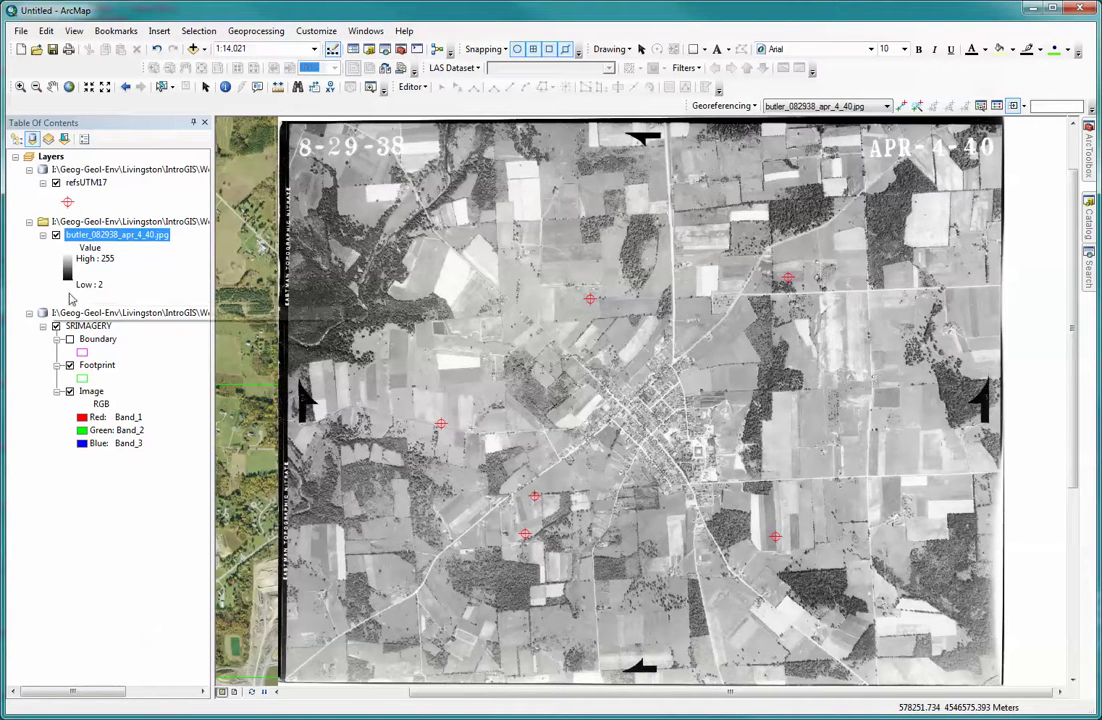
left_click(56, 235)
left_click(56, 235)
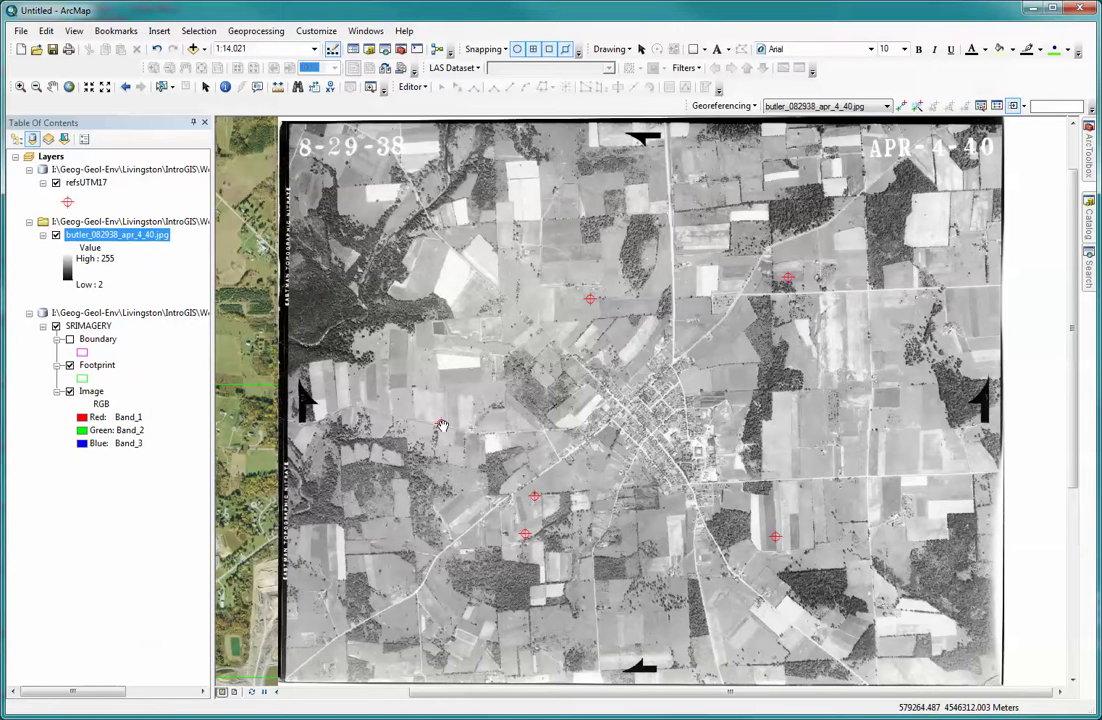
Shift the historical photo west so its town street grid roughly overlies the town in the modern imagery.
left_click(1024, 107)
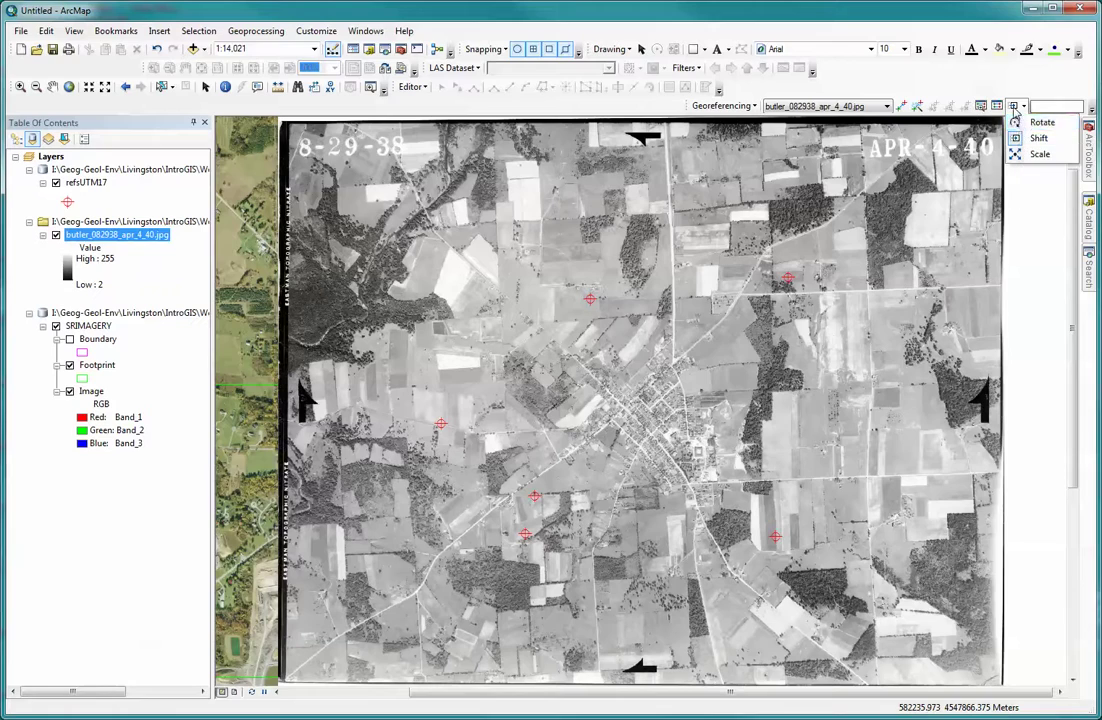
left_click(1030, 140)
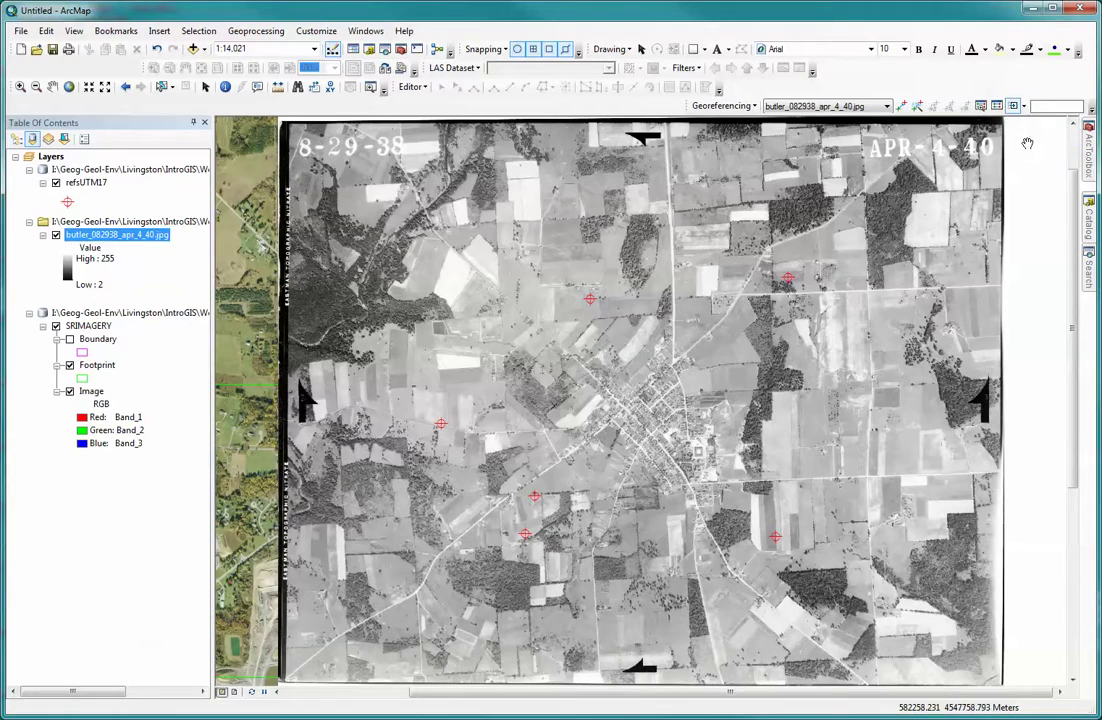
left_click_drag(737, 432, 568, 443)
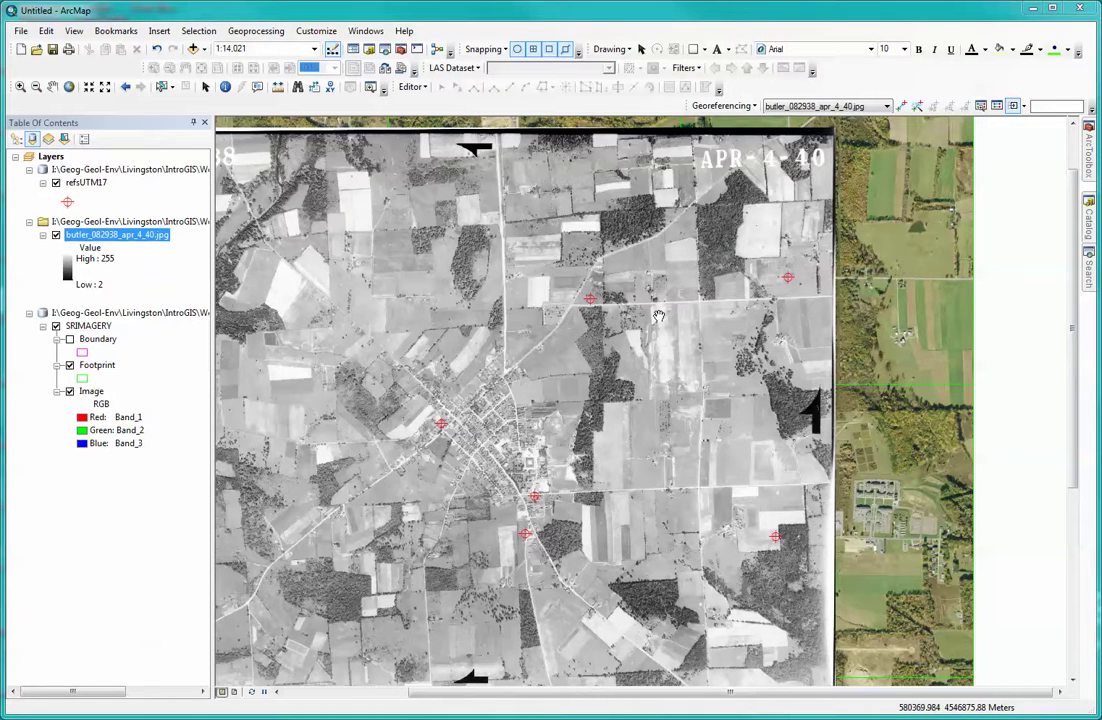
Scale the historical photo up slightly to bring its road spacing closer to that of the reference points.
left_click(1023, 106)
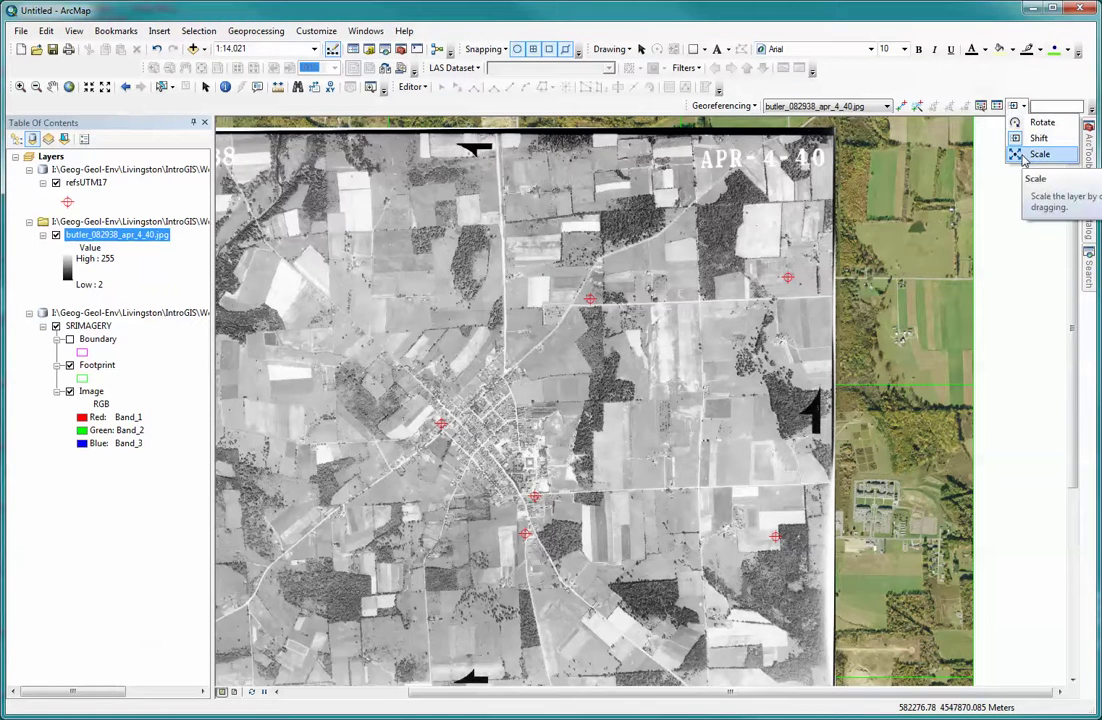
left_click(1022, 156)
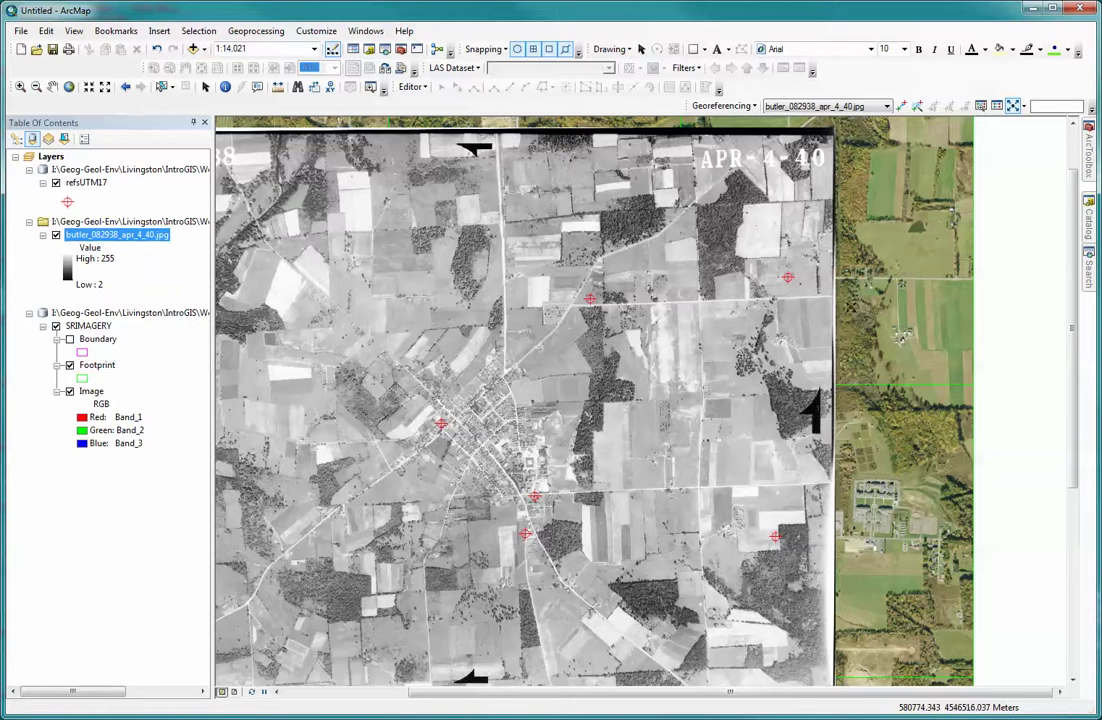
left_click(1014, 110)
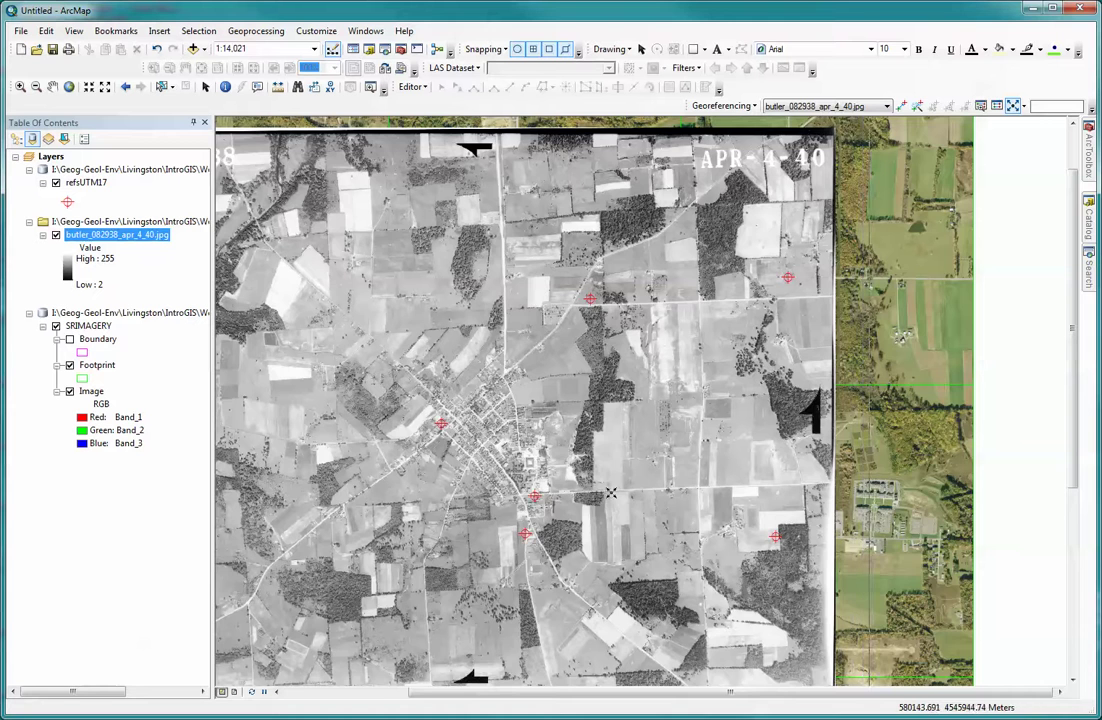
left_click_drag(604, 496, 611, 493)
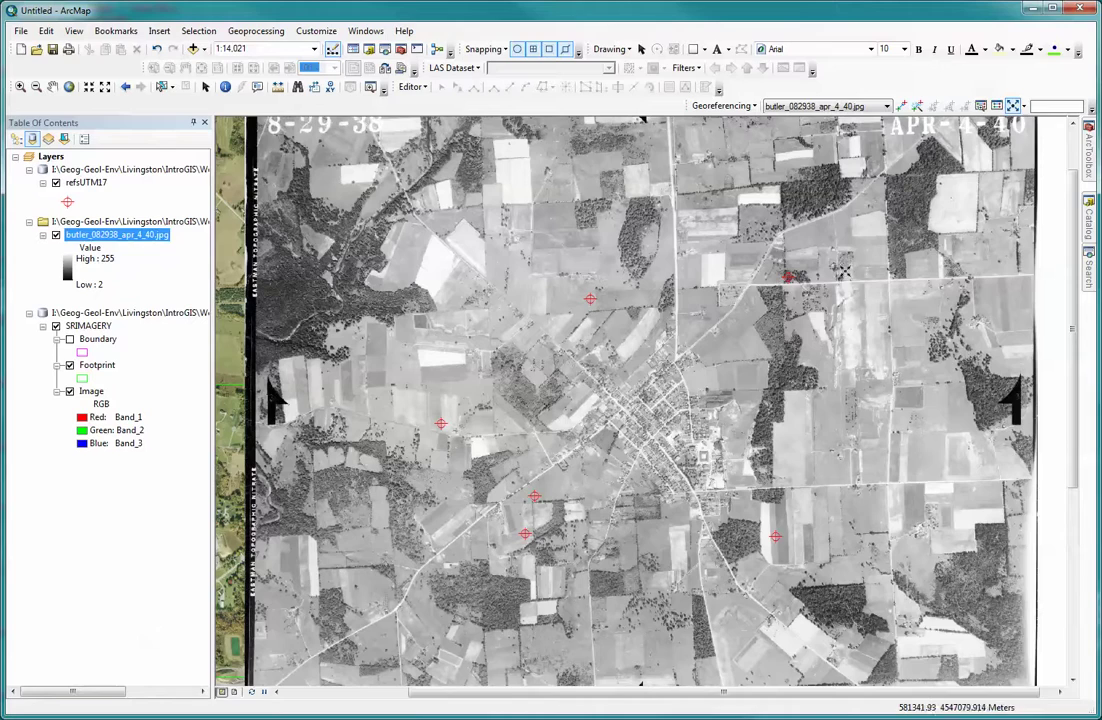
Shift the enlarged photo back over the town and toggle its layer to check the rough alignment with the modern imagery.
left_click(1022, 105)
left_click(1030, 138)
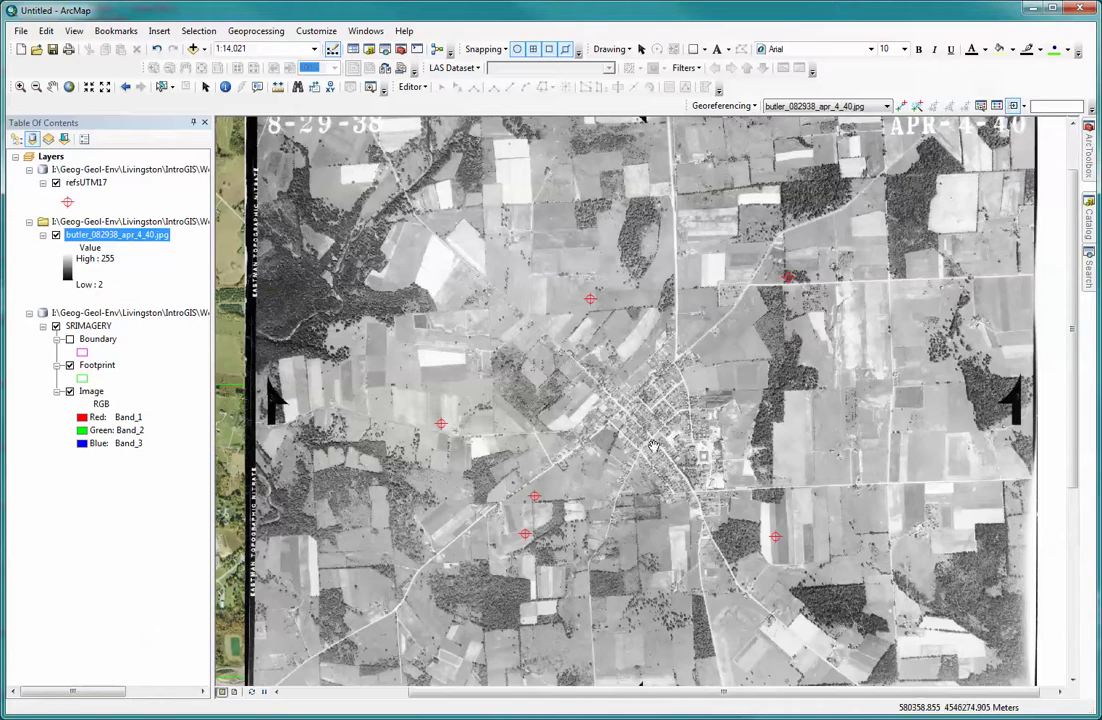
left_click_drag(638, 433, 521, 441)
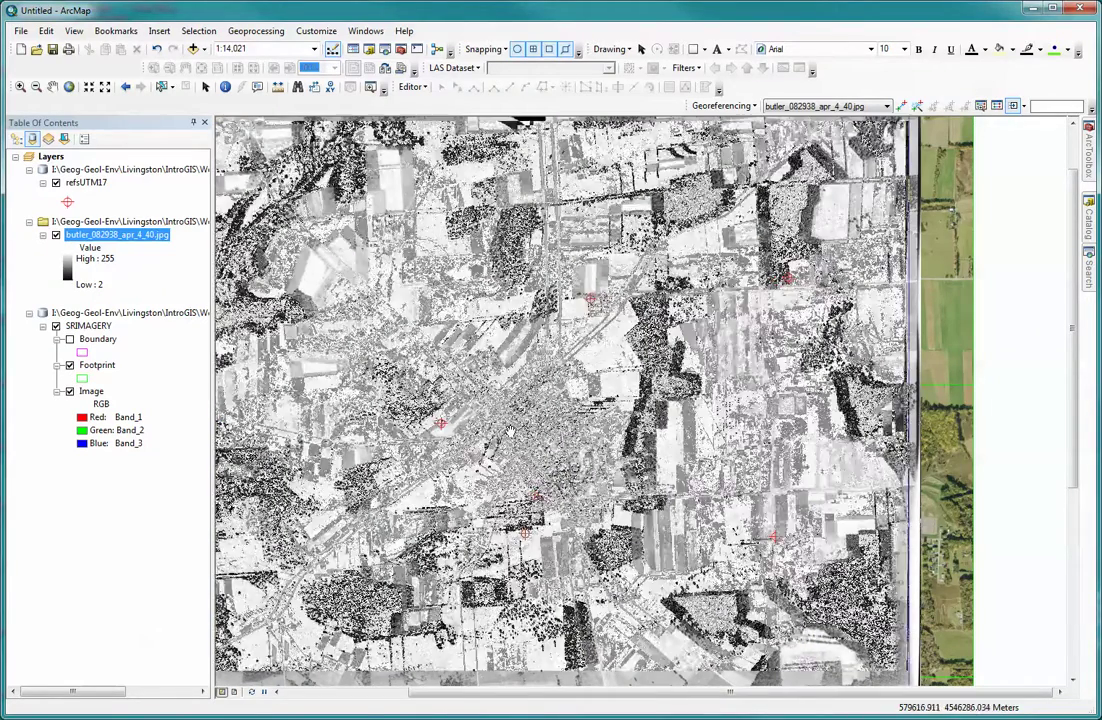
left_click_drag(512, 432, 498, 437)
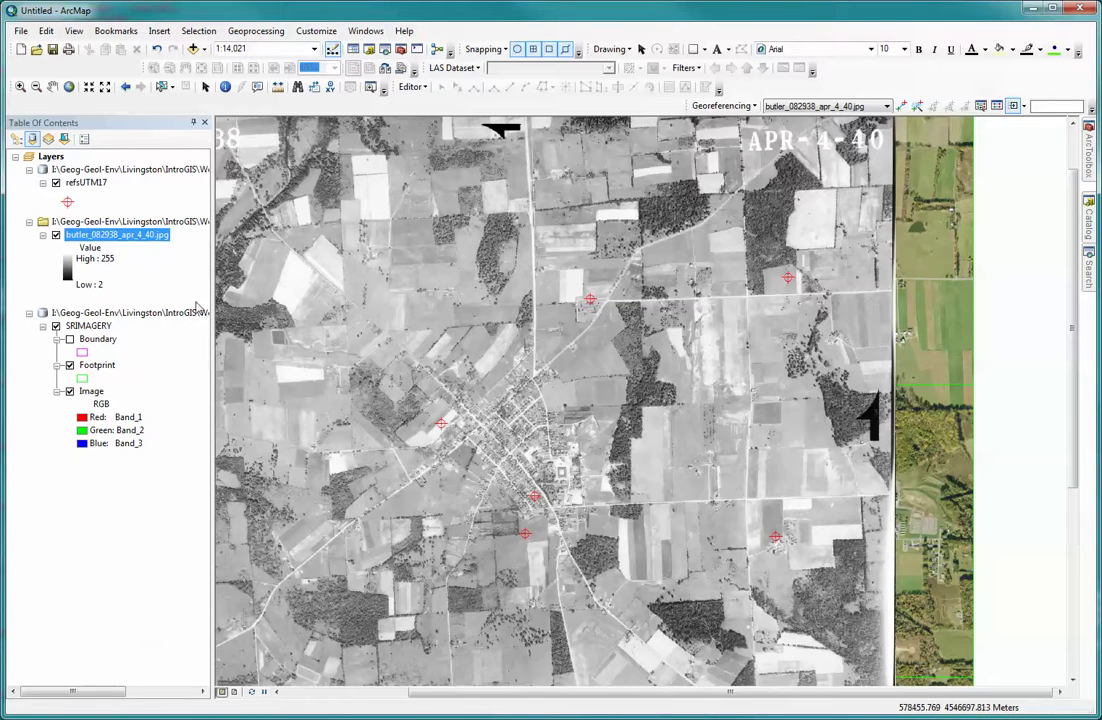
left_click(56, 236)
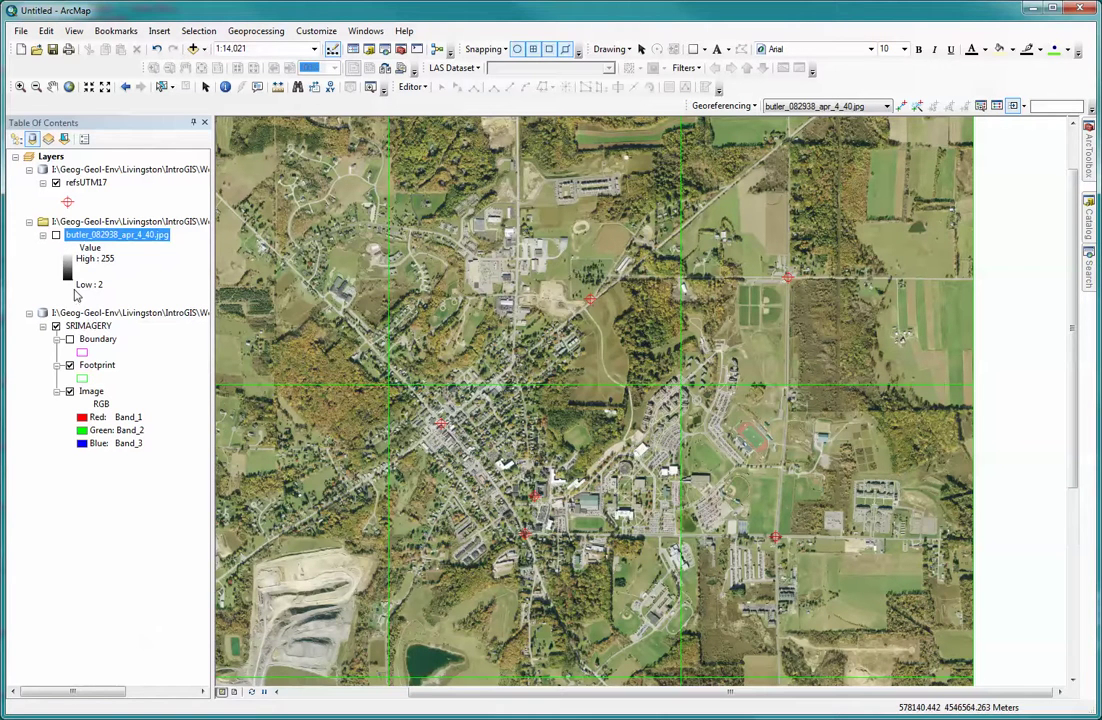
left_click(56, 236)
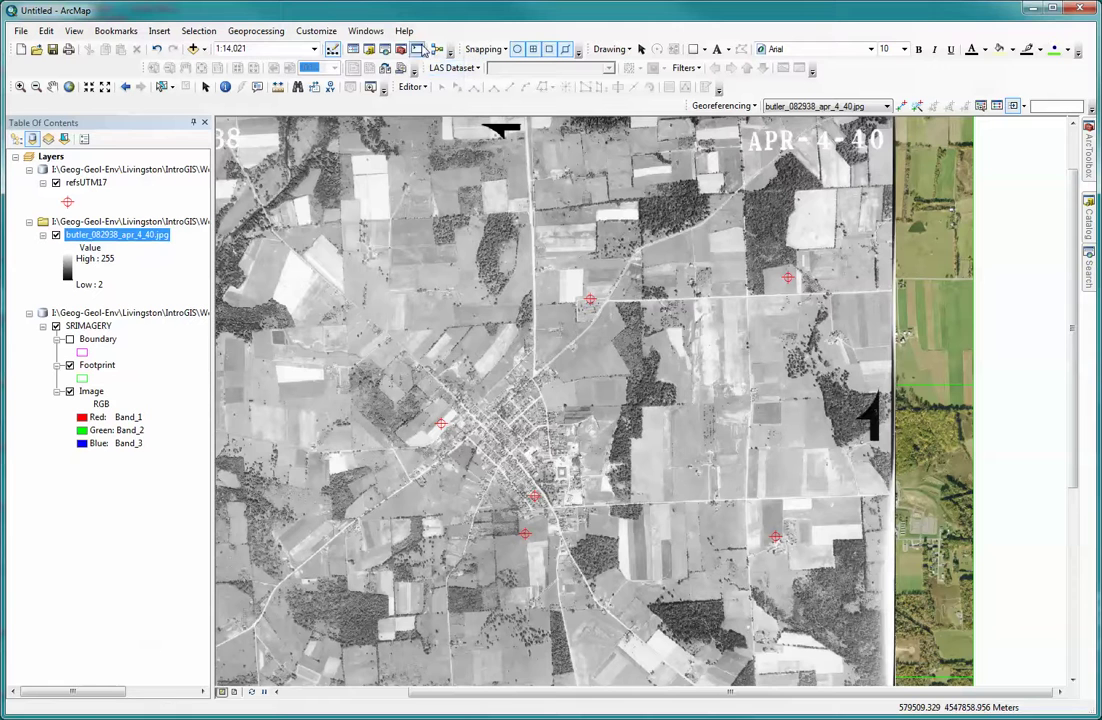
Open the Magnifier, enlarge its window, set it to 400% and position it over the downtown street grid.
left_click(366, 31)
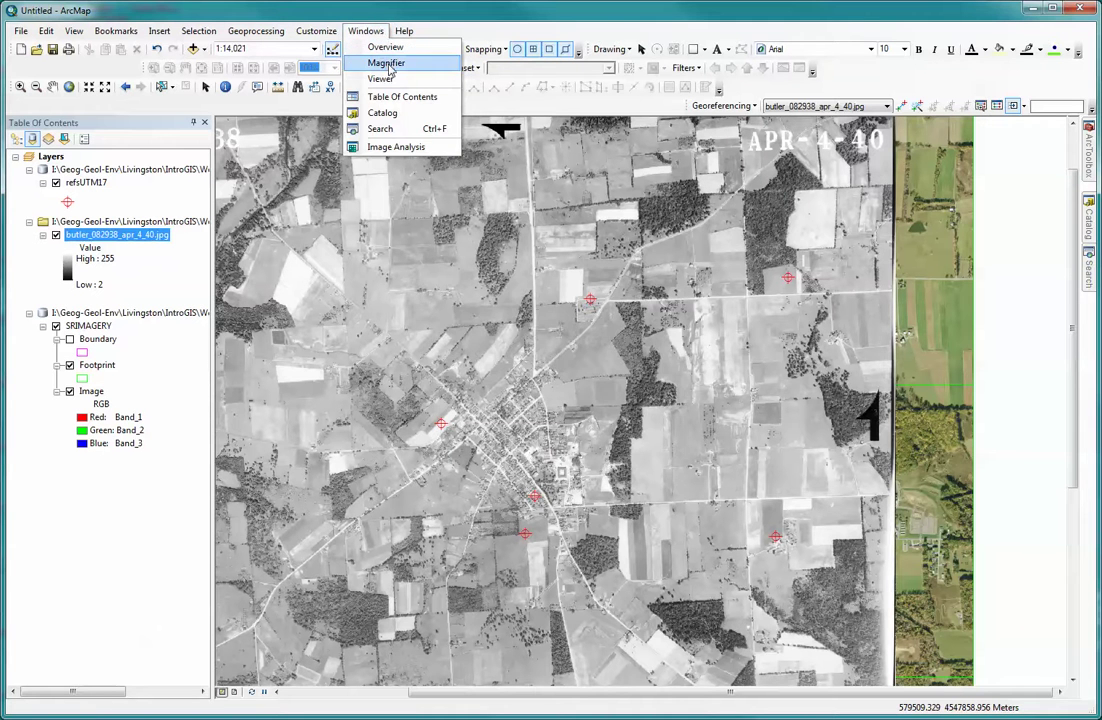
left_click(386, 63)
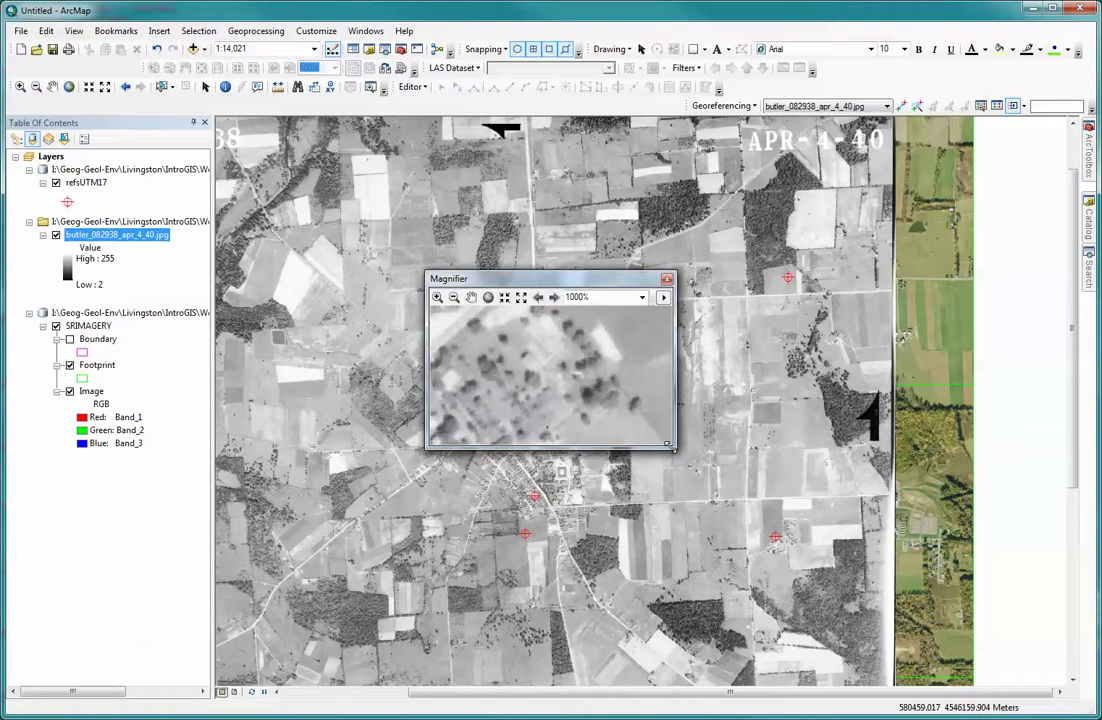
left_click_drag(671, 446, 743, 516)
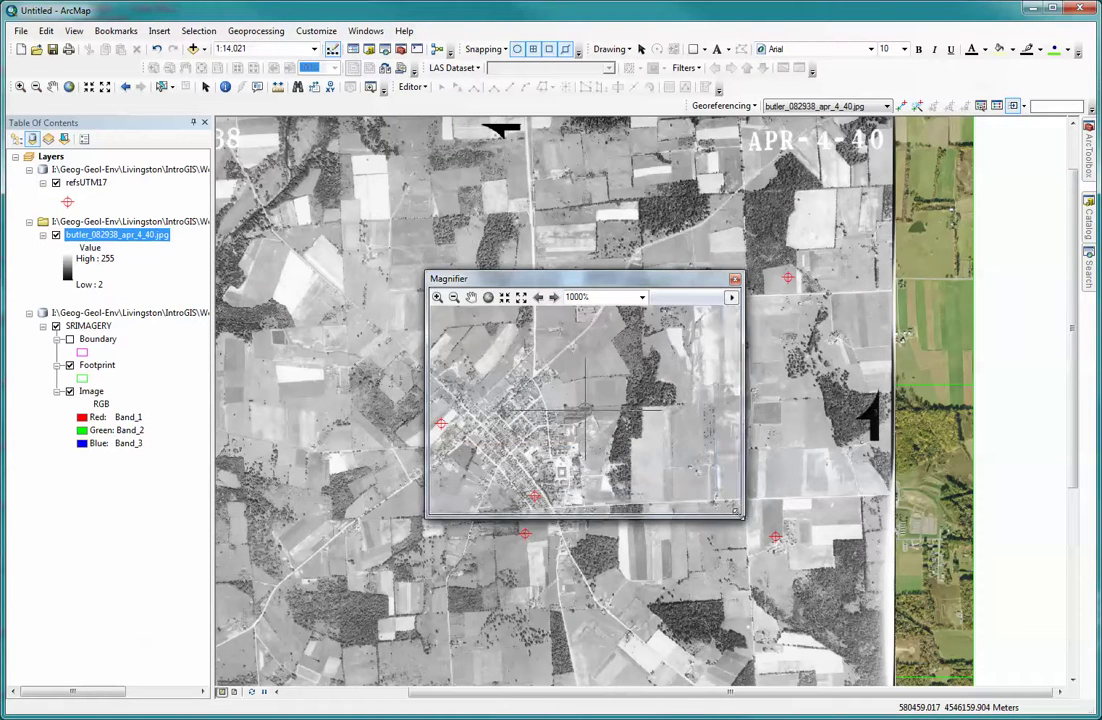
left_click(642, 298)
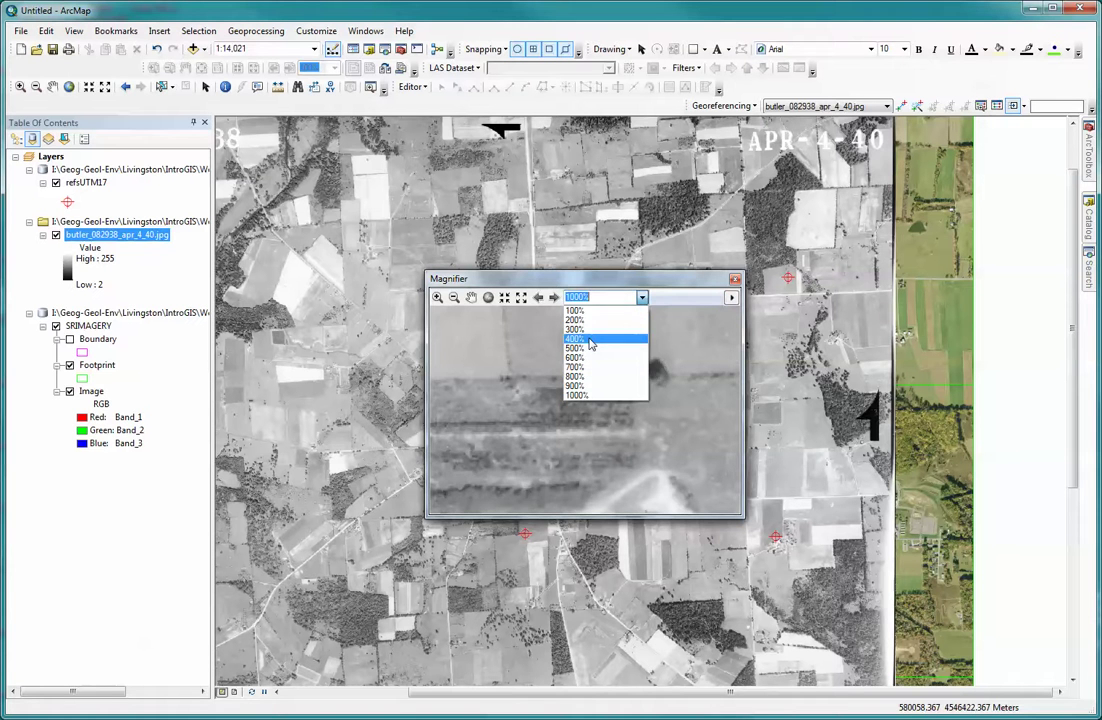
left_click(590, 342)
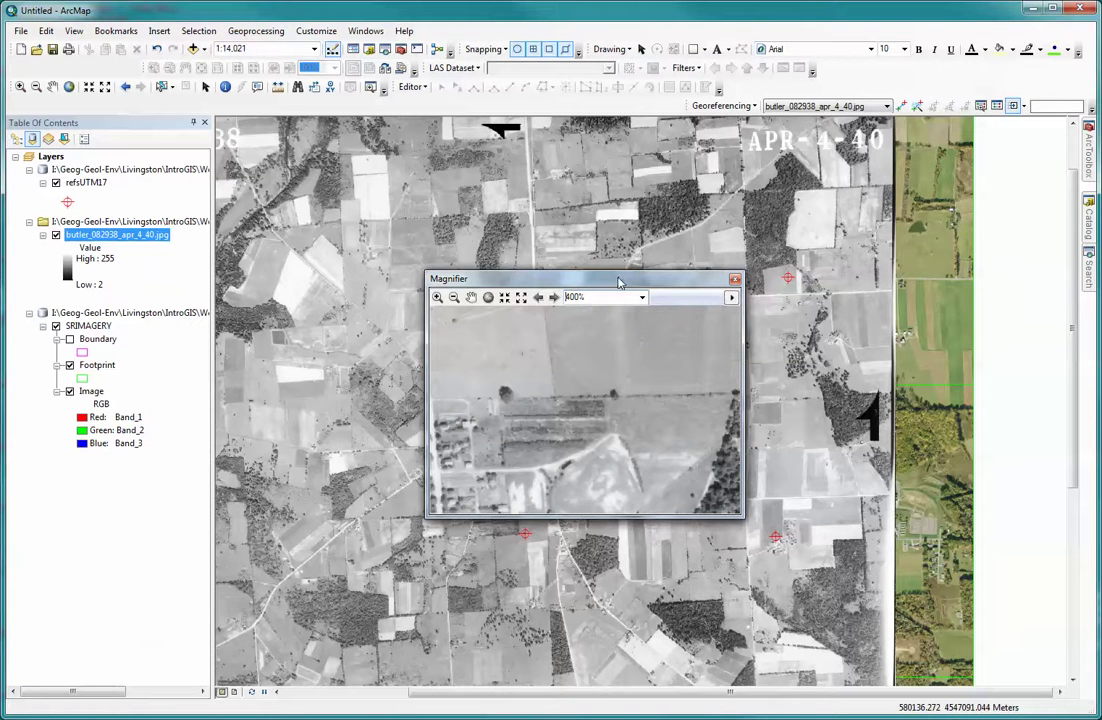
left_click_drag(619, 283, 500, 293)
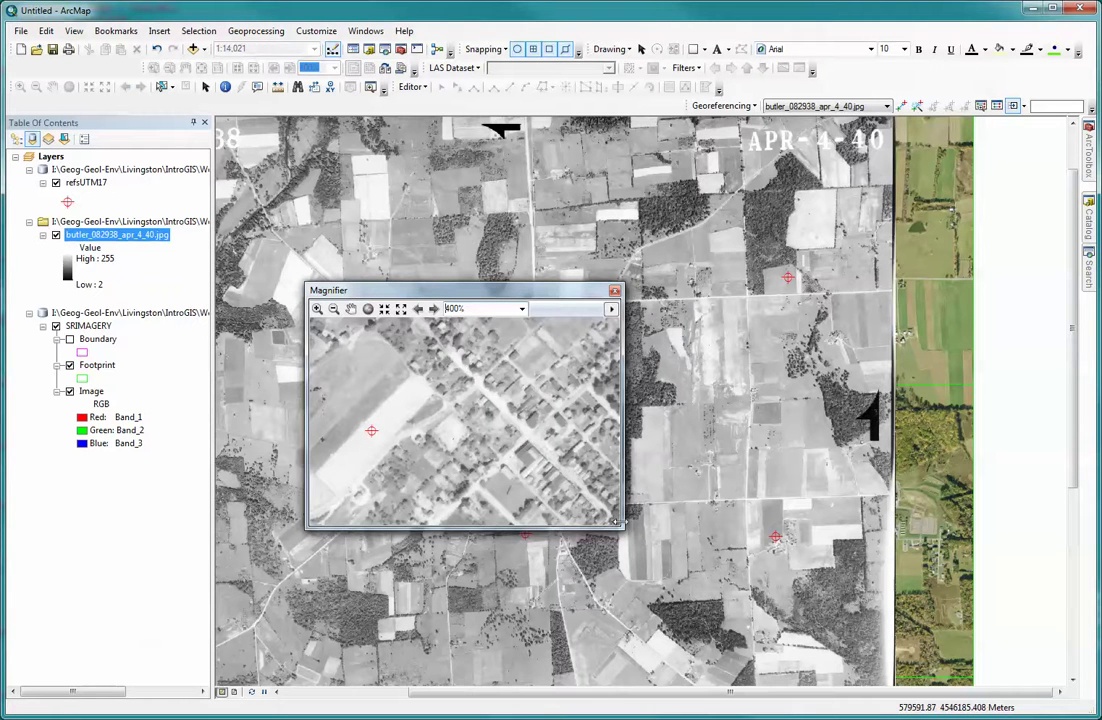
left_click_drag(624, 529, 678, 561)
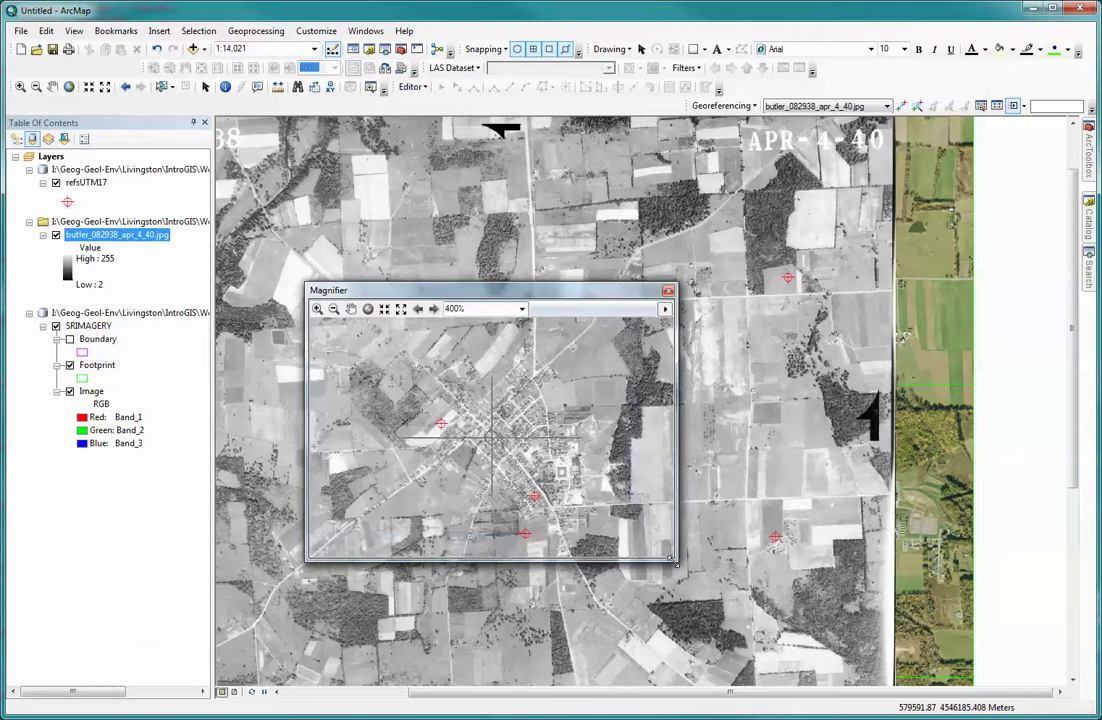
mouse_move(595, 292)
left_mouse_down()
mouse_move(563, 268)
mouse_move(586, 283)
left_mouse_up()
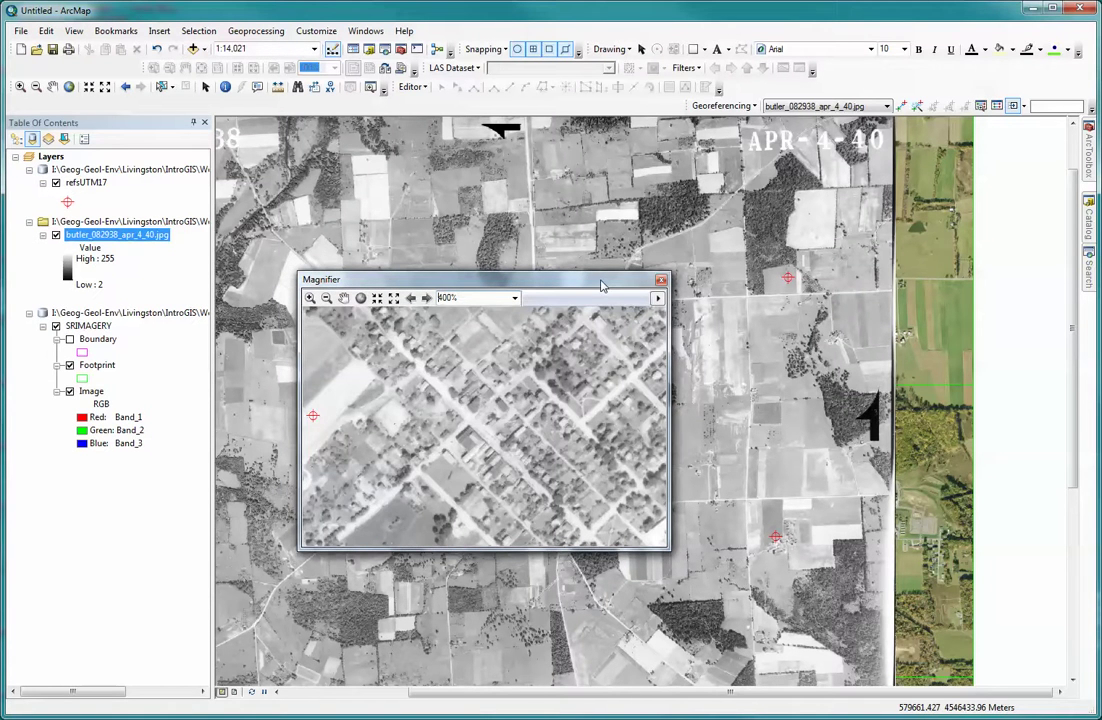
left_click_drag(601, 286, 597, 286)
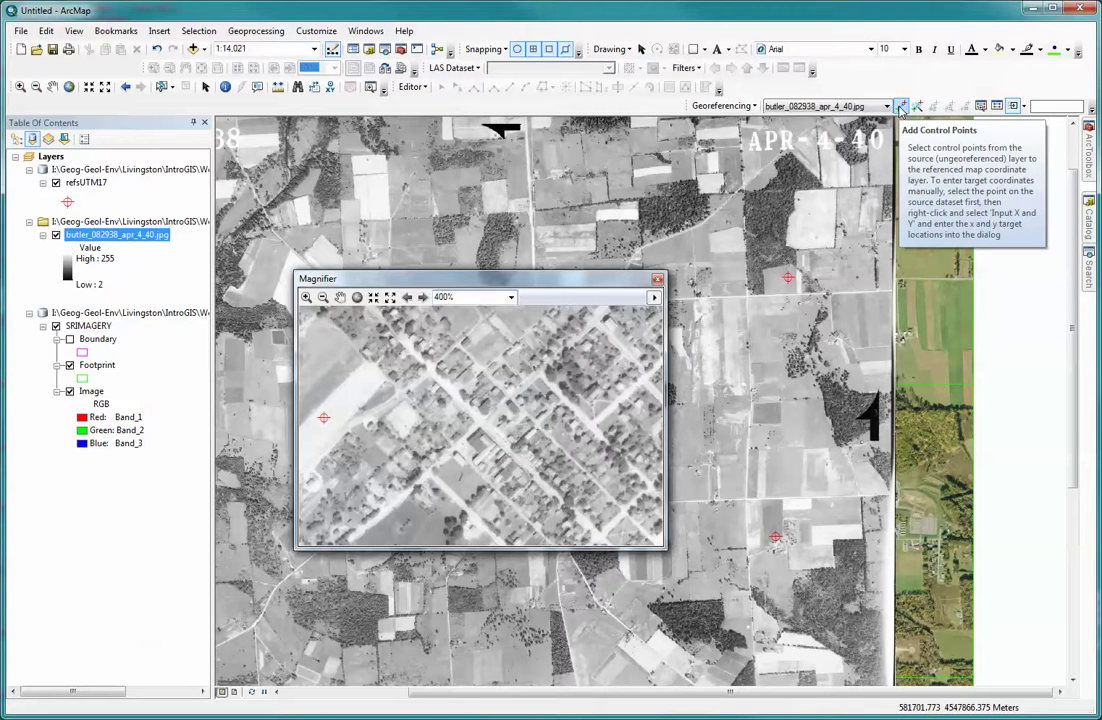
Start adding control points, set the Magnifier to 600%, widen its window and position it over the downtown street intersection.
left_click(900, 107)
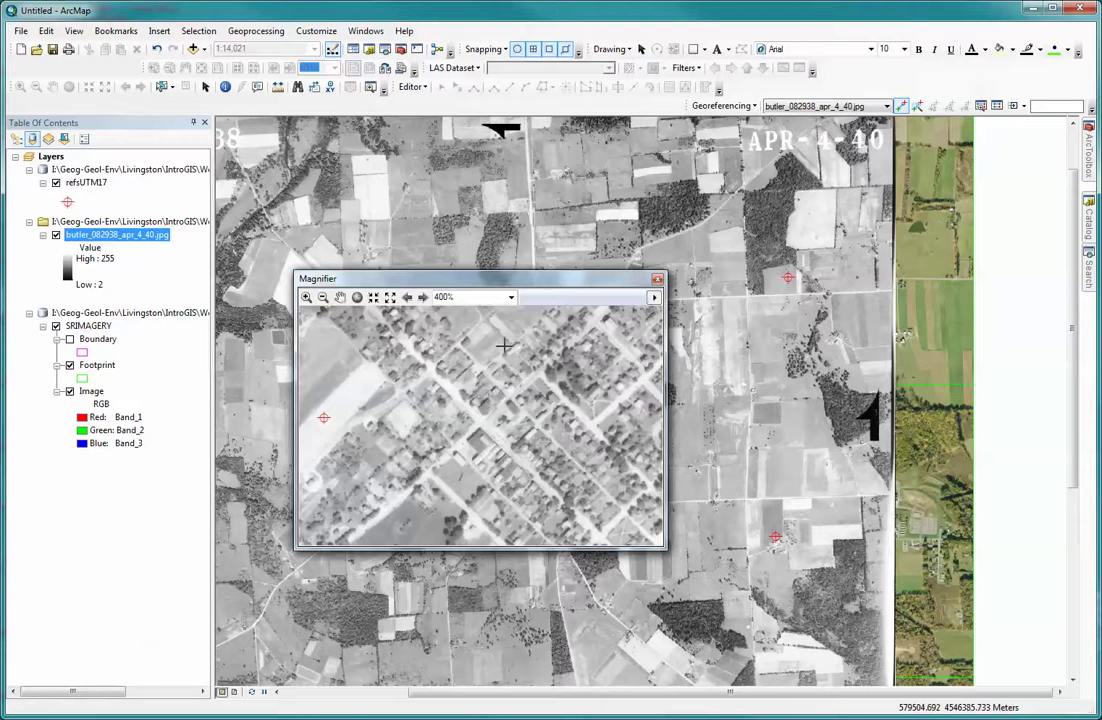
left_click(511, 297)
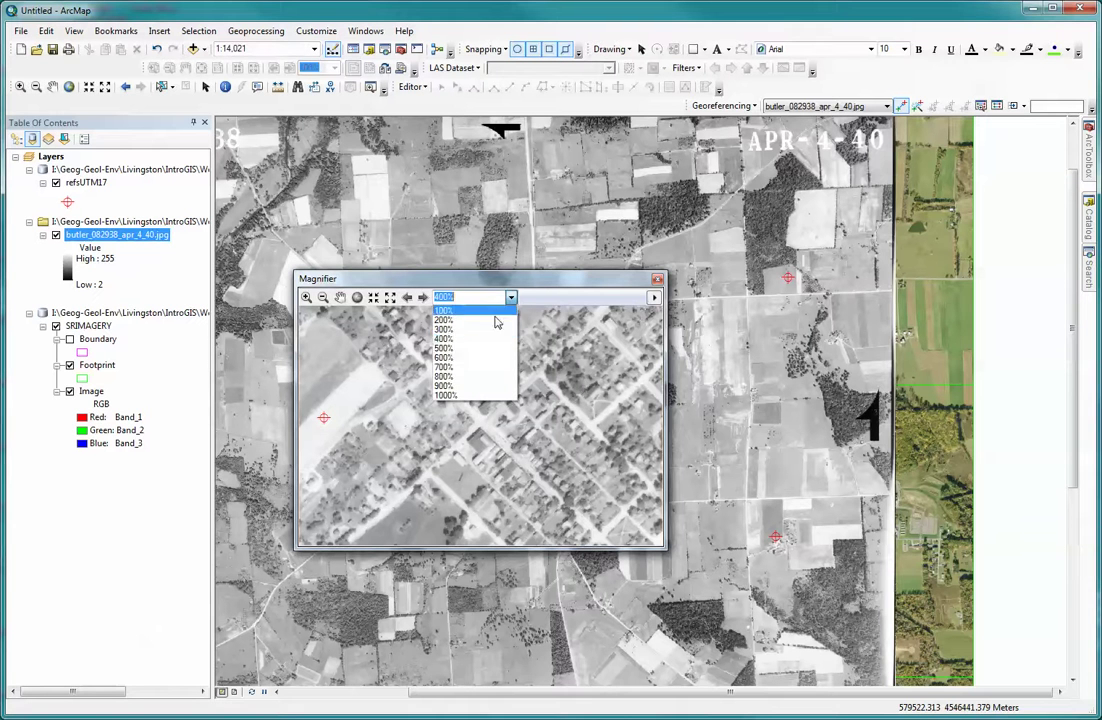
left_click(462, 357)
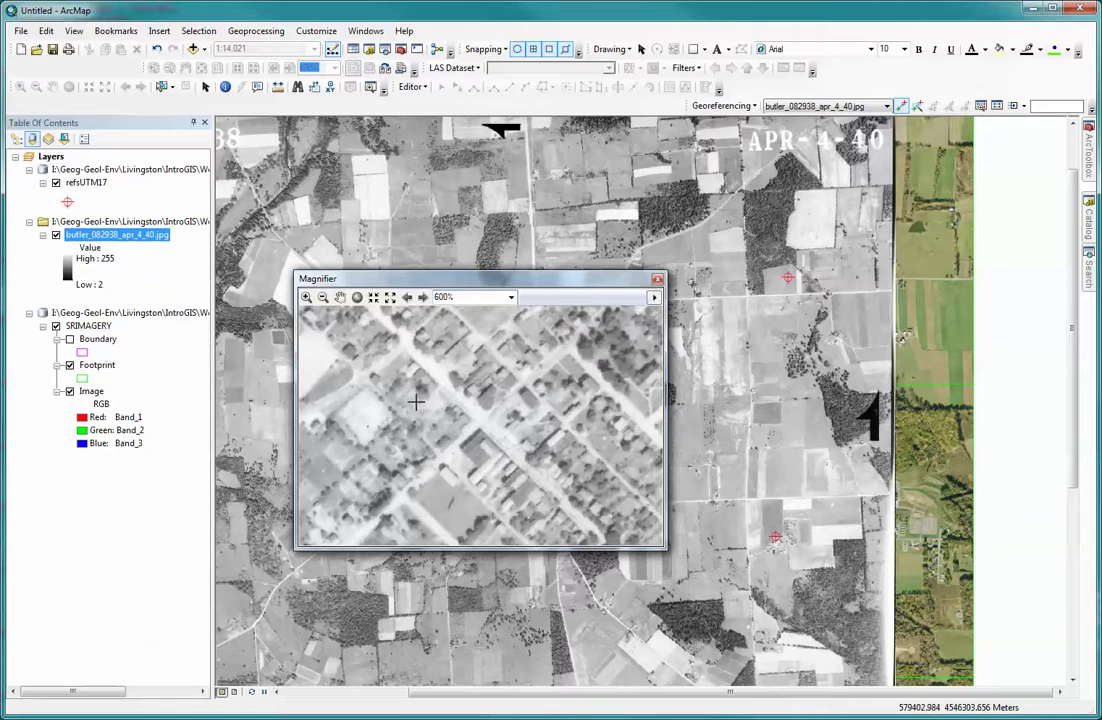
left_click_drag(296, 423, 231, 420)
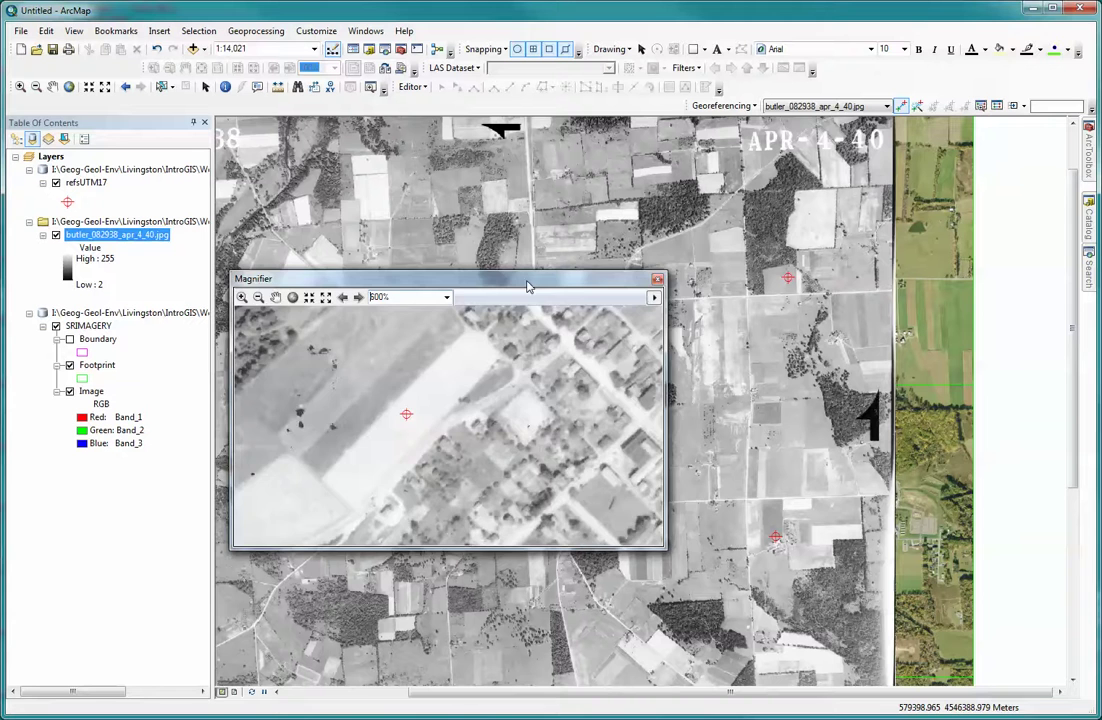
left_click_drag(529, 287, 560, 286)
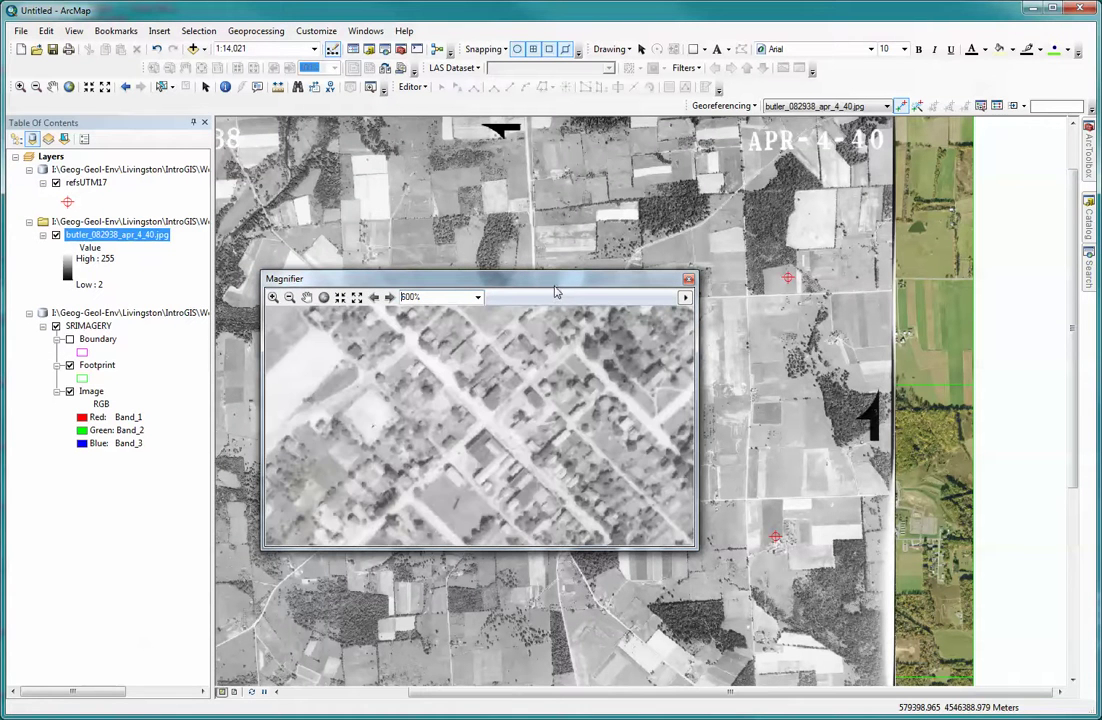
Add the first control point, linking the photo's downtown street intersection to the refsUTM17 point in the field just west of it.
left_click(487, 421)
left_click_drag(510, 285, 473, 282)
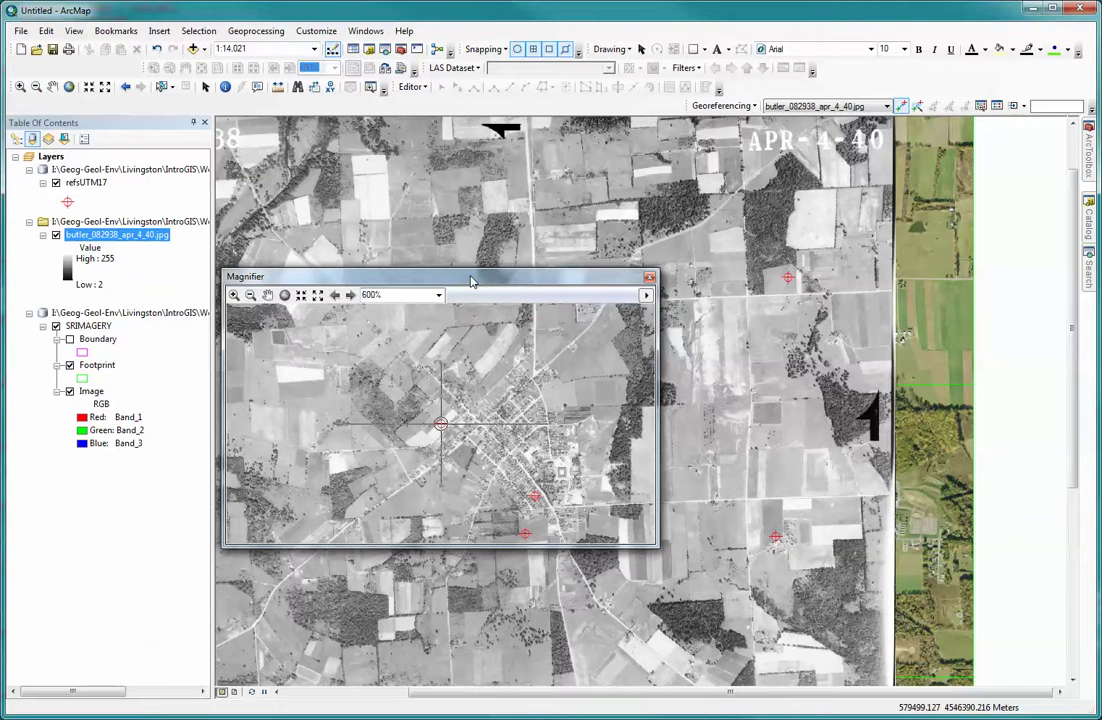
left_click_drag(473, 282, 473, 283)
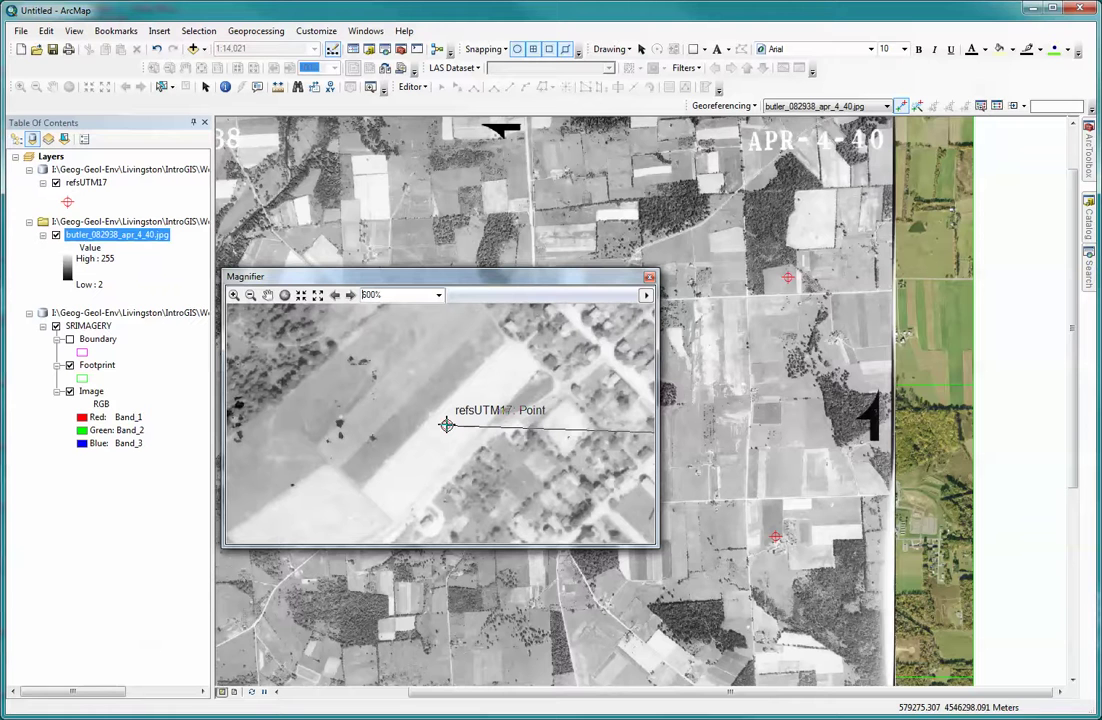
left_click(446, 425)
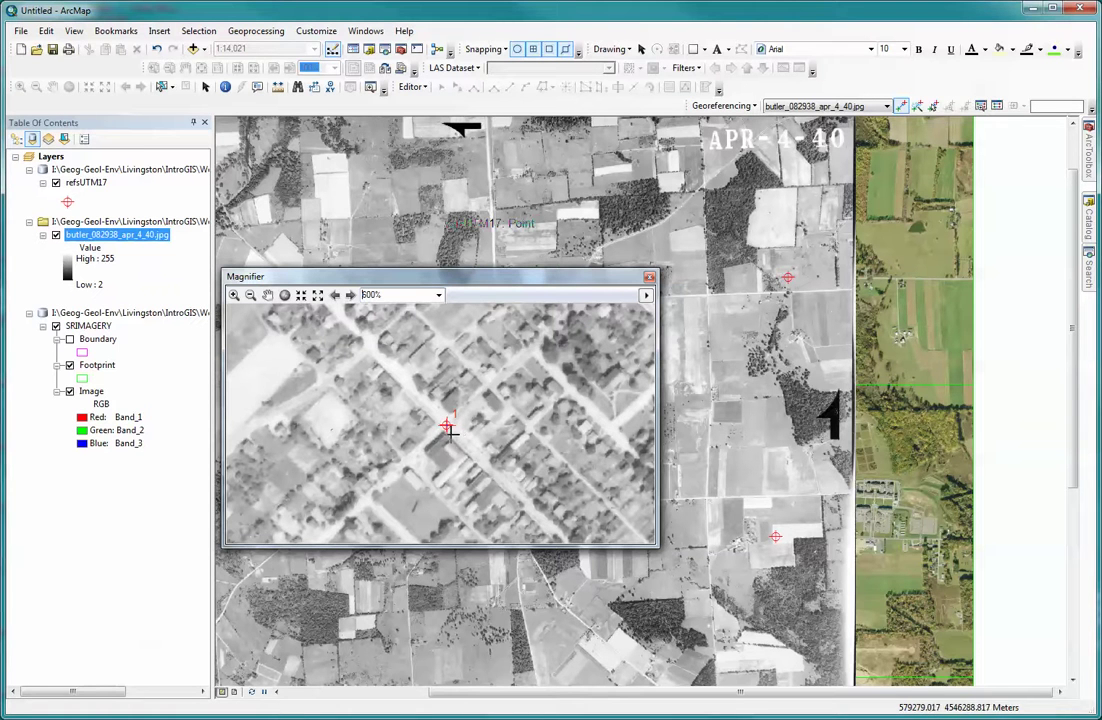
left_click(447, 426)
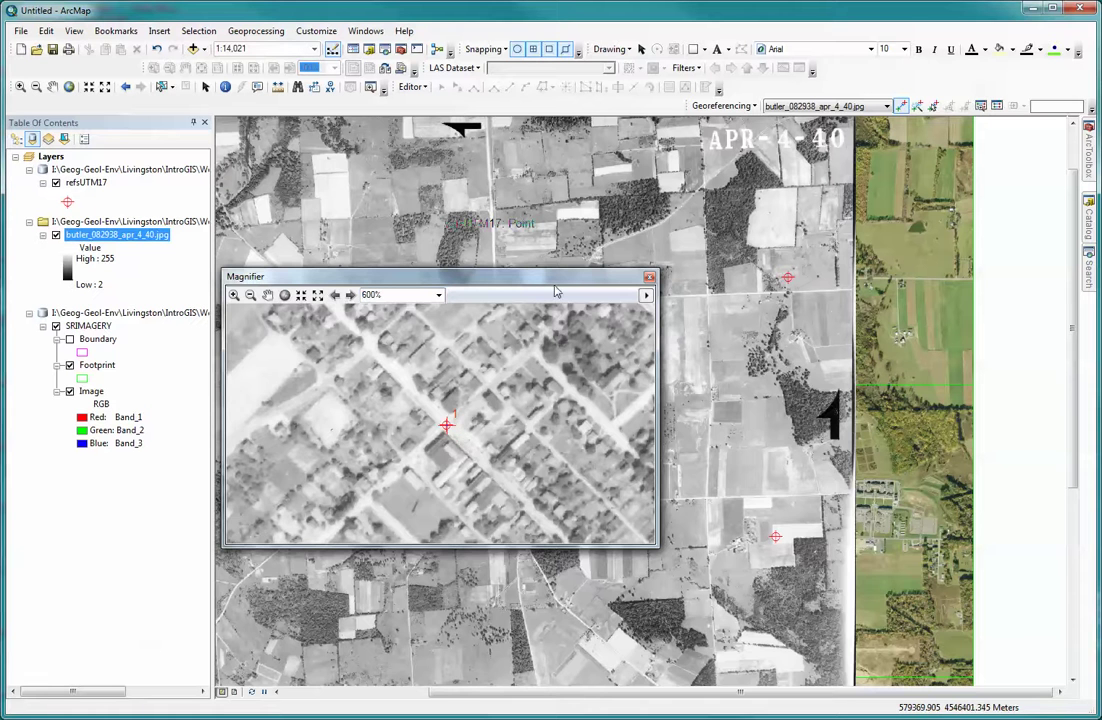
Hide the historical photo, examine the reference point at the cemetery's southeast corner in the modern imagery, and restore the photo and previous extent.
left_click_drag(562, 294, 766, 416)
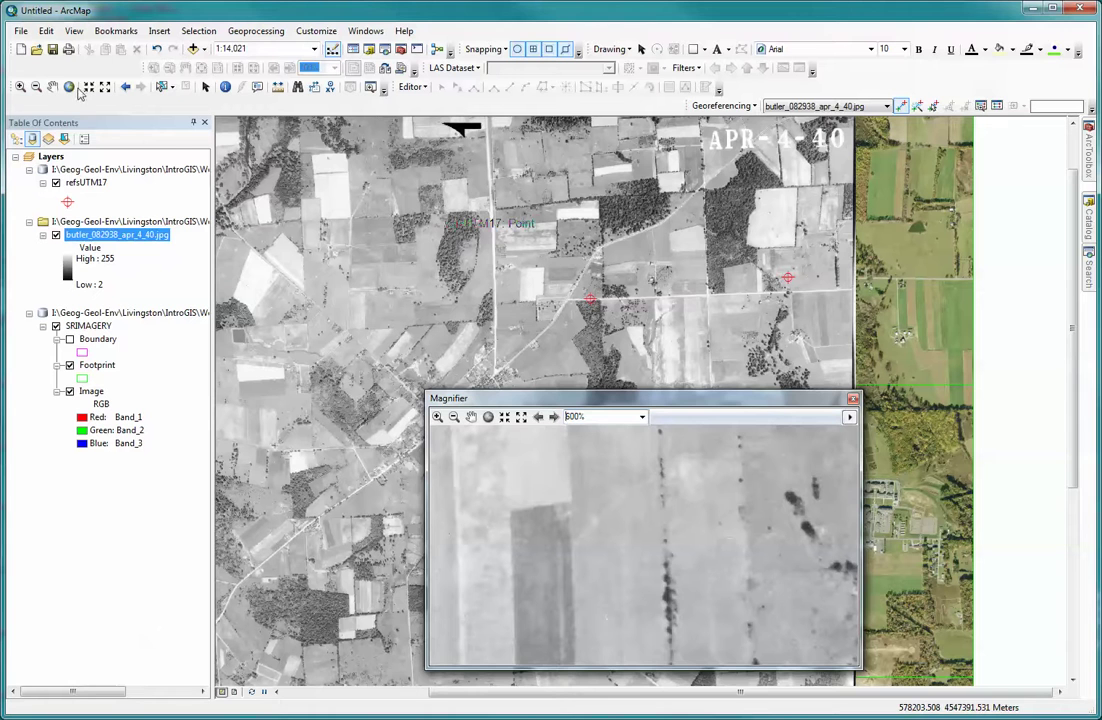
left_click(20, 88)
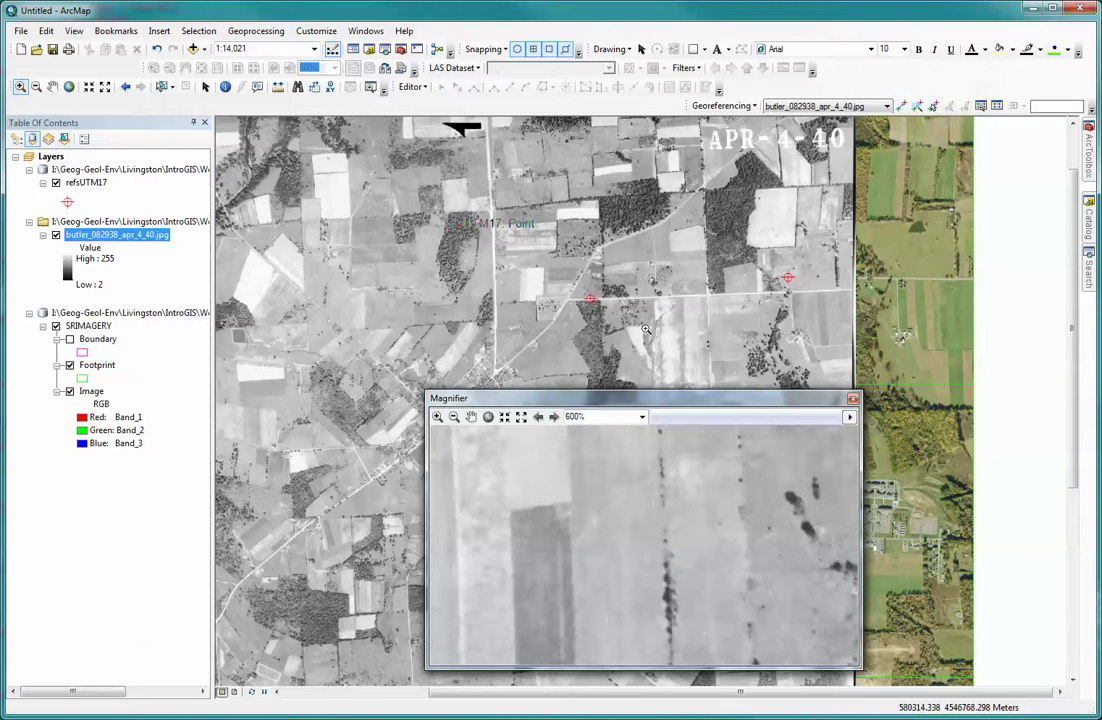
left_click(56, 236)
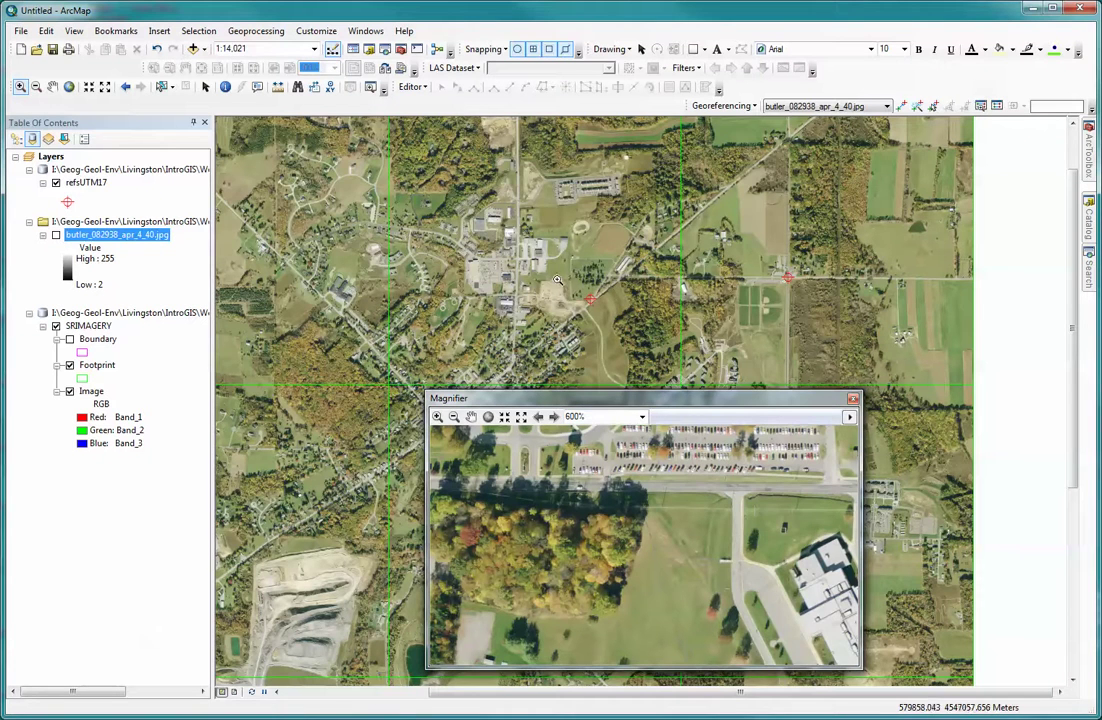
left_click_drag(570, 296, 672, 364)
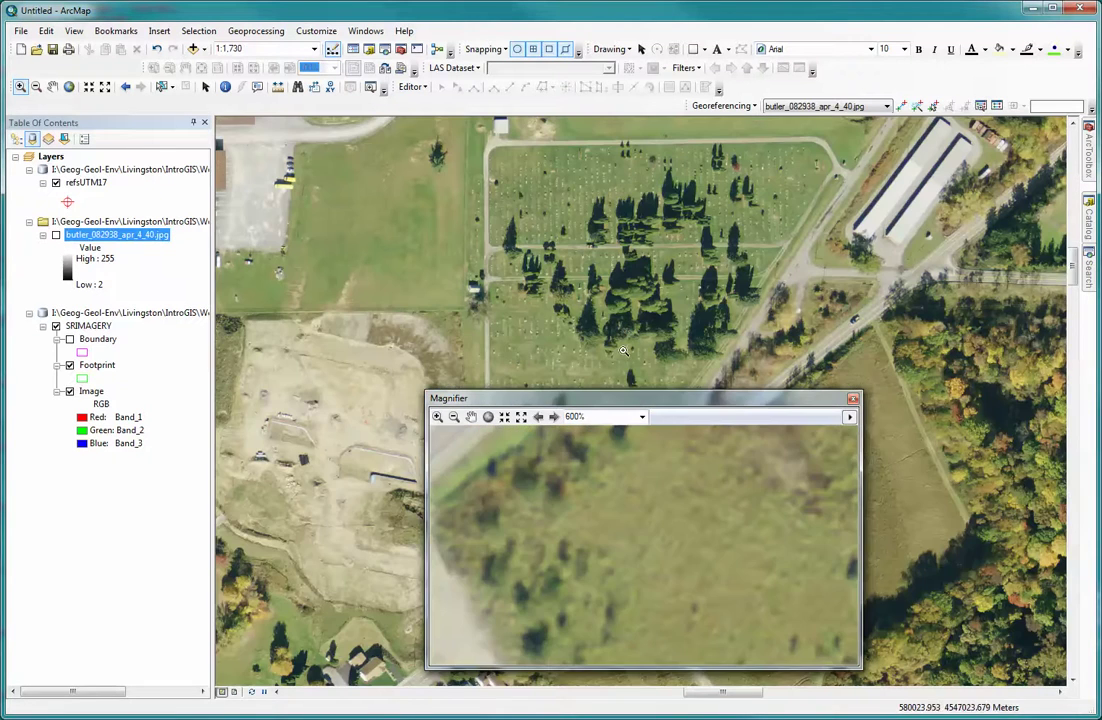
left_click_drag(630, 405, 729, 524)
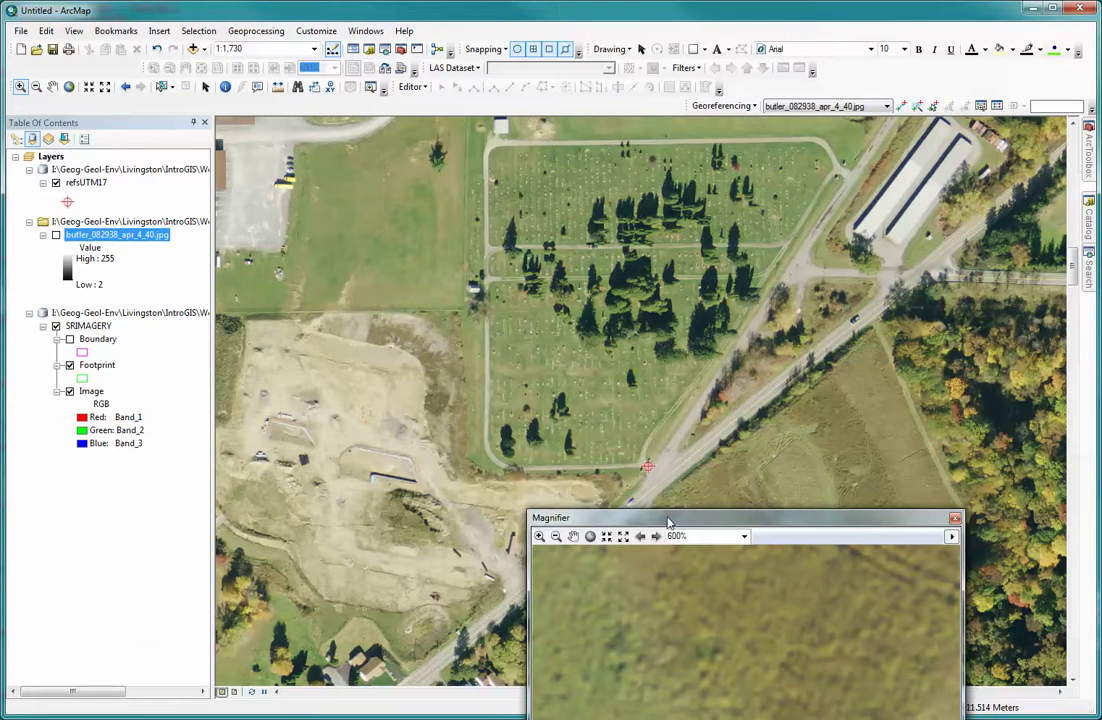
mouse_move(659, 517)
left_mouse_down()
mouse_move(626, 474)
mouse_move(577, 336)
left_mouse_up()
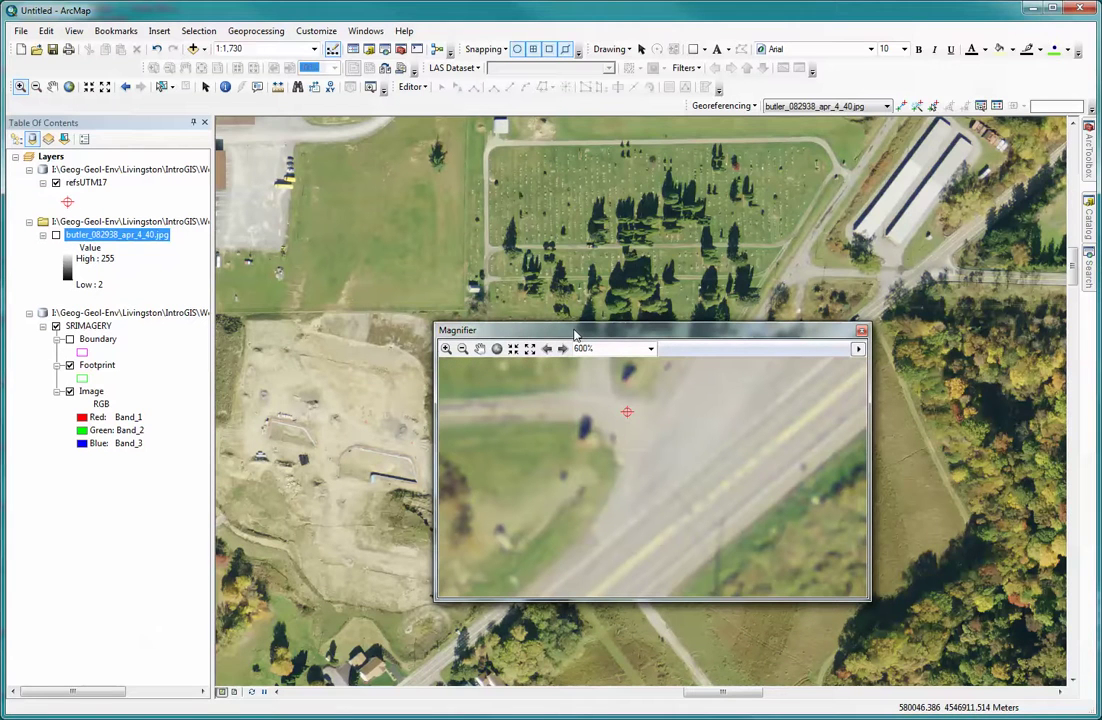
left_click(126, 88)
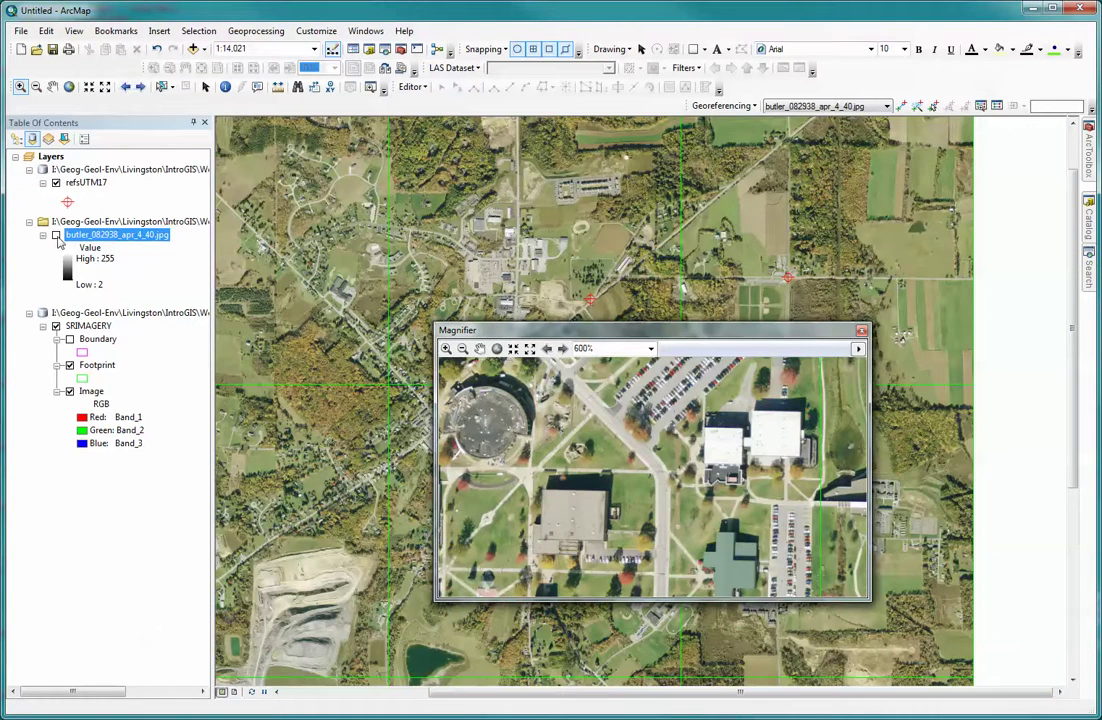
left_click(56, 235)
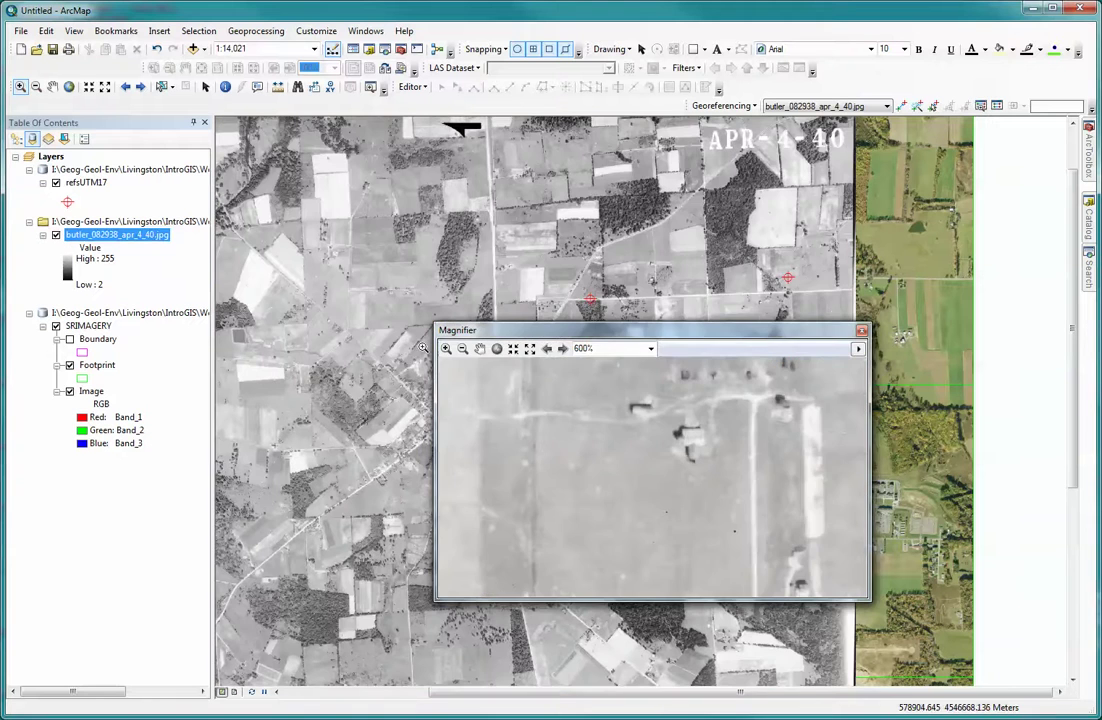
Add a second control point in the Magnifier, linking the cemetery's southeast corner in the photo to its refsUTM17 point.
left_click_drag(558, 334, 455, 172)
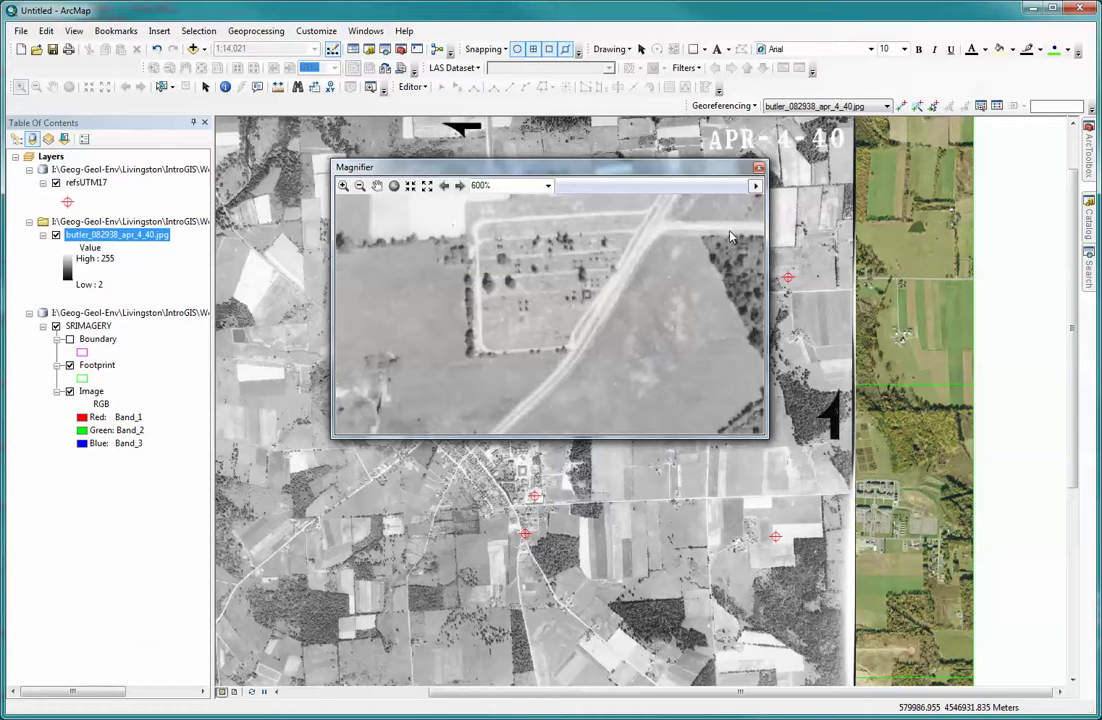
left_click(901, 107)
left_click(571, 346)
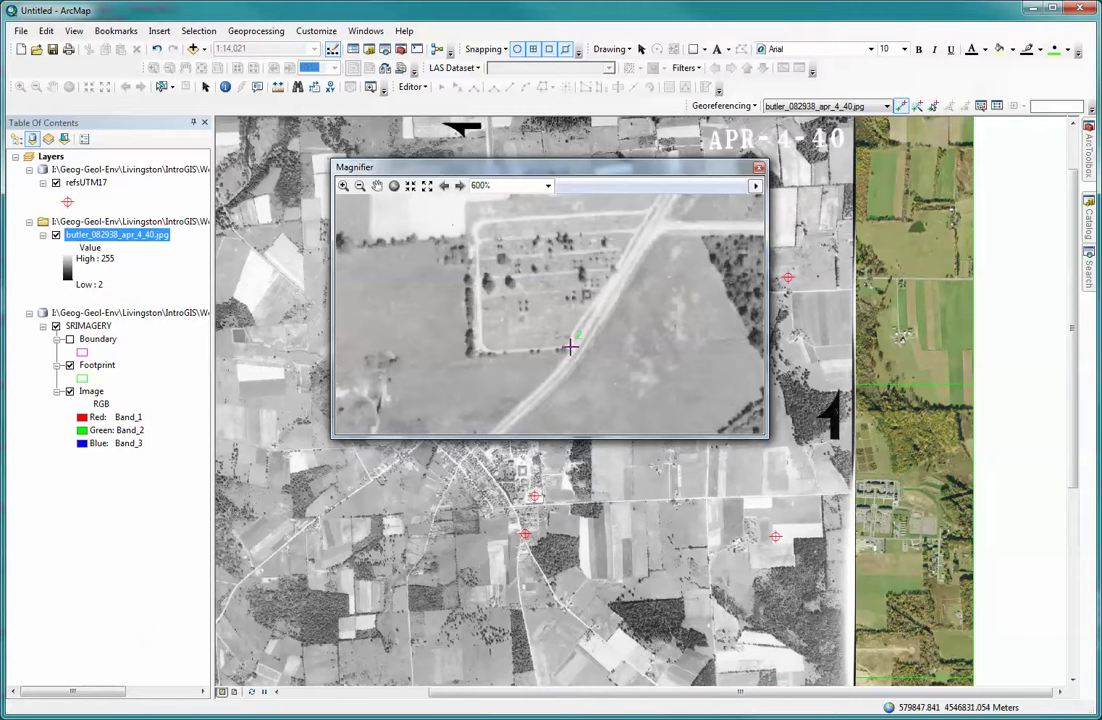
left_click_drag(620, 173, 659, 156)
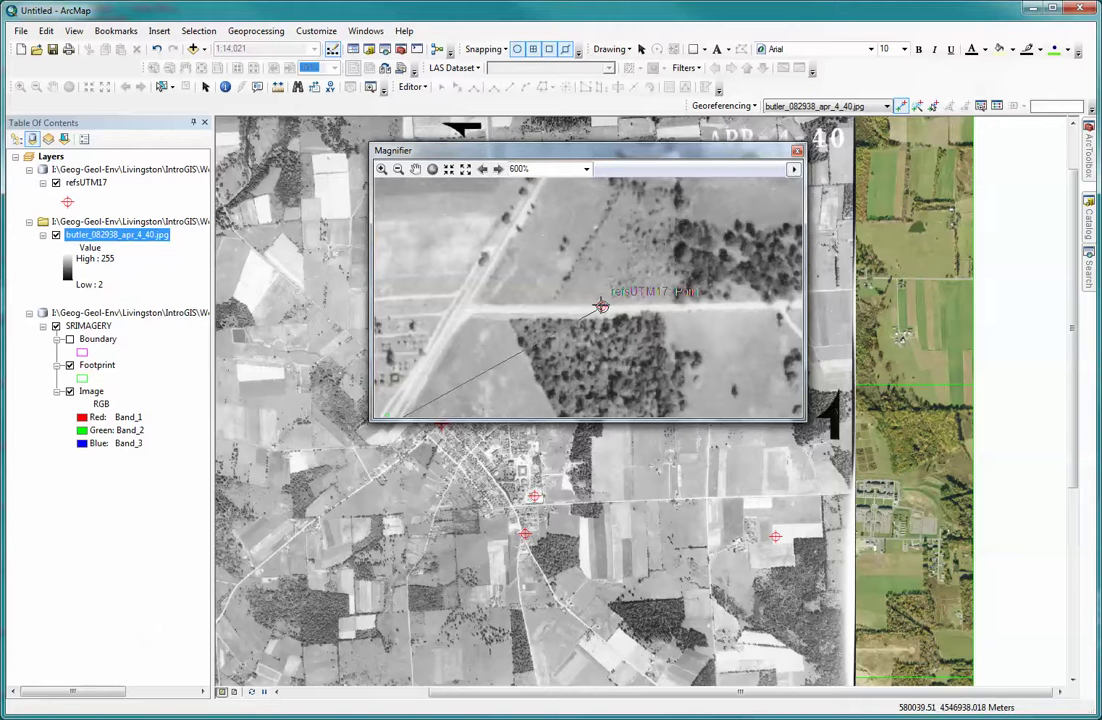
left_click(601, 306)
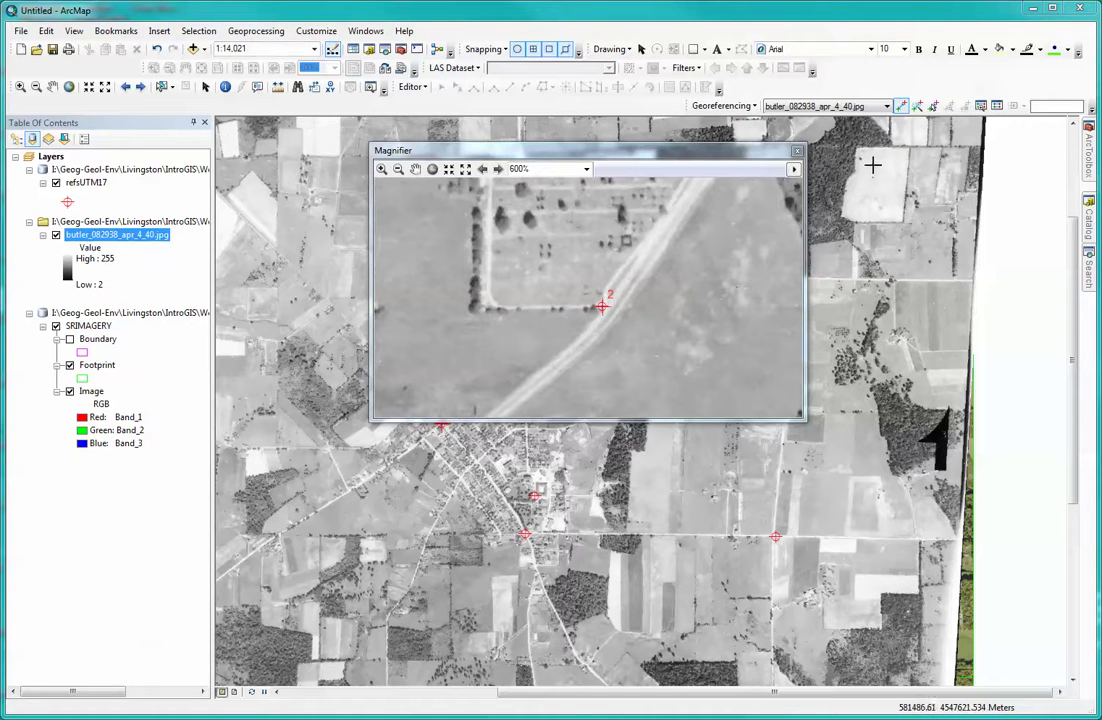
Review the control point links and available transformation types in the link table, and close it.
left_click(997, 106)
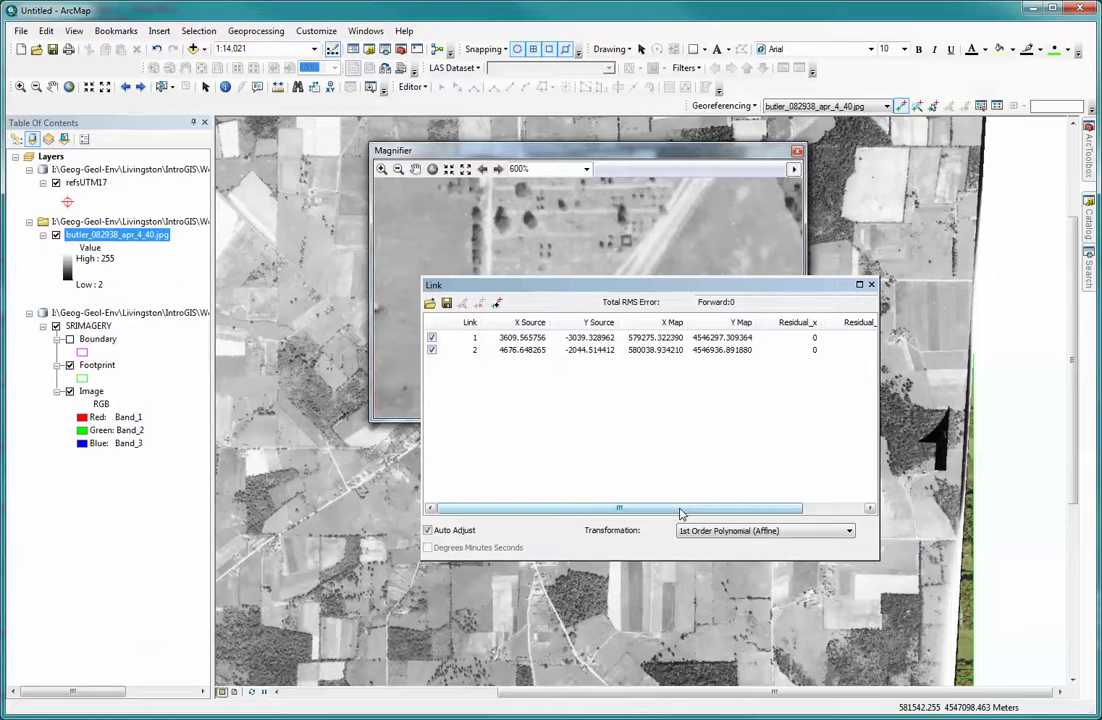
left_click_drag(681, 514, 641, 517)
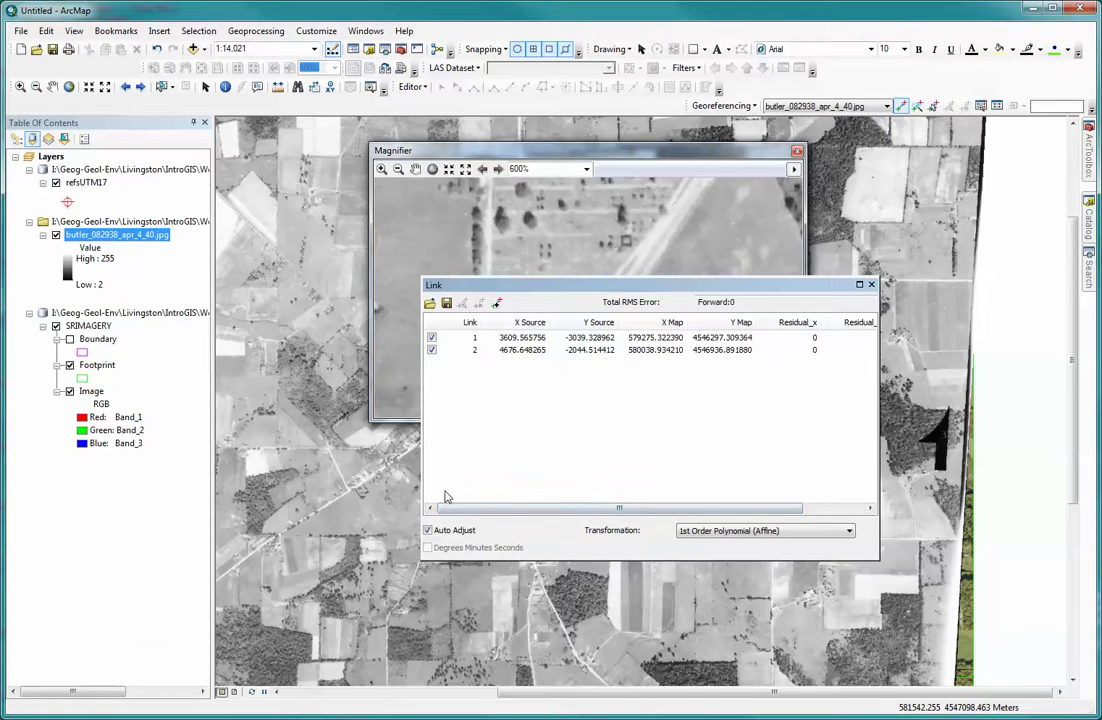
left_click(849, 532)
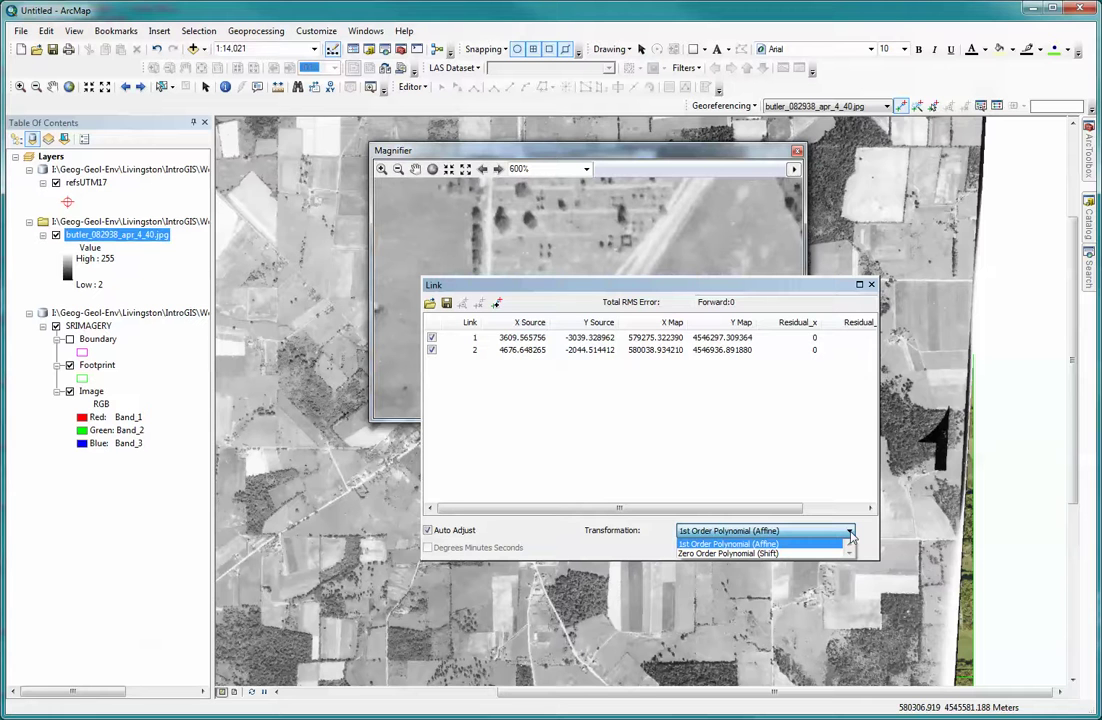
left_click(850, 536)
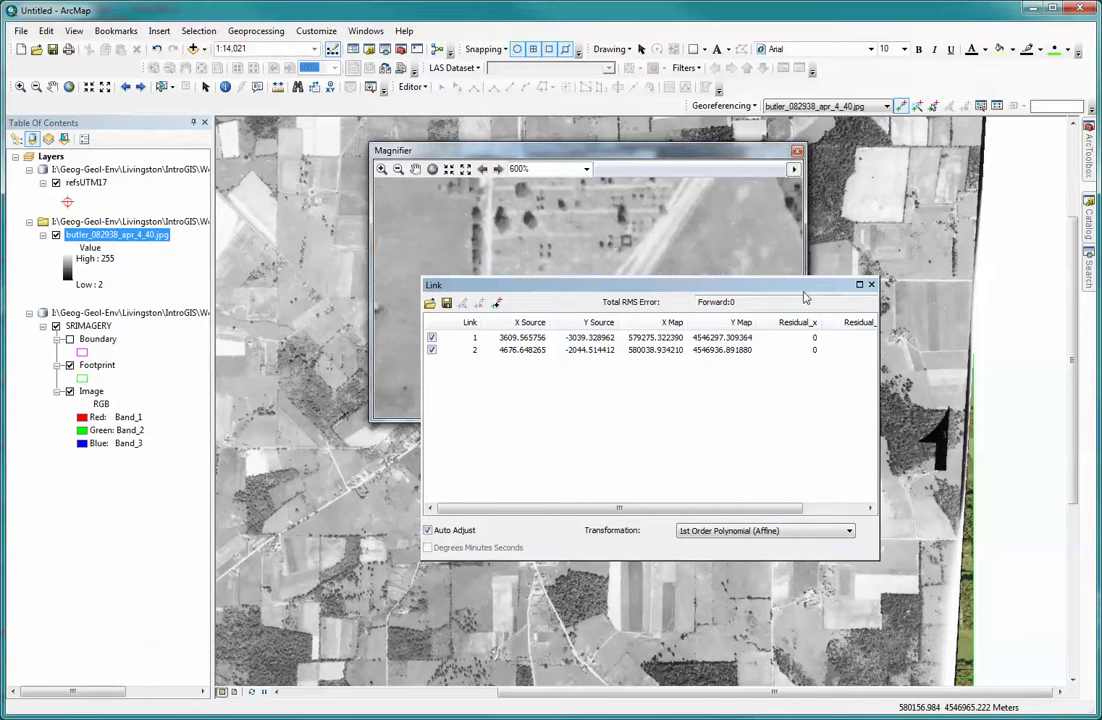
left_click(871, 286)
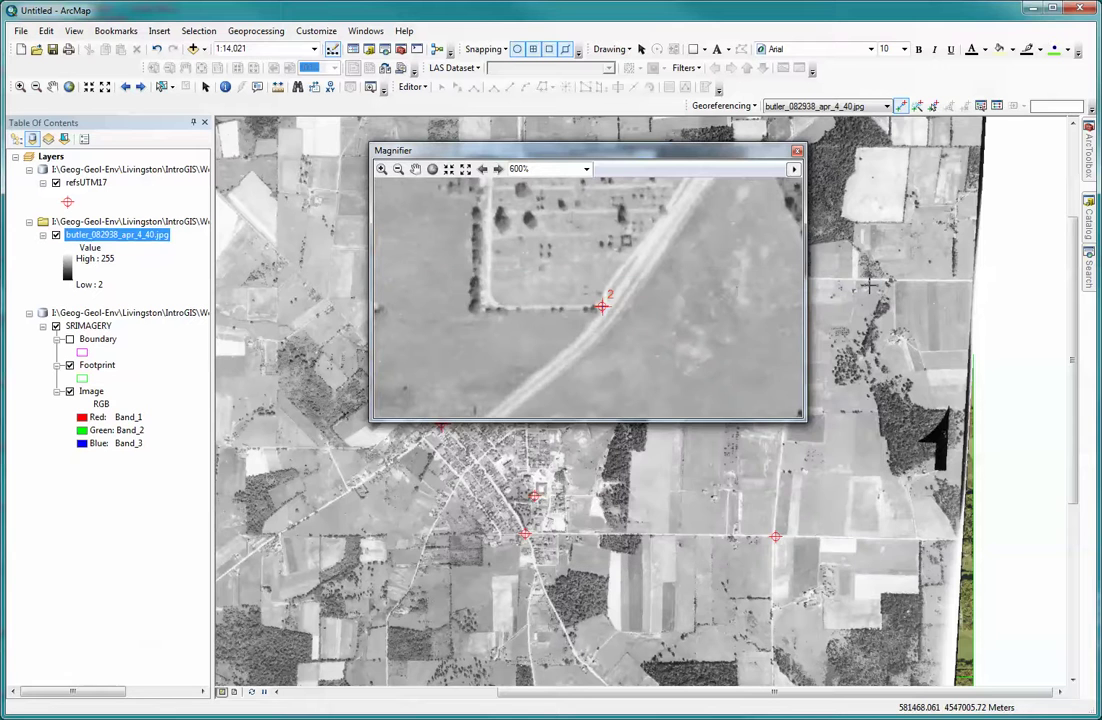
Close the Magnifier and add a third control point, linking the rural road crossing east of the cemetery to its refsUTM17 point.
left_click(798, 151)
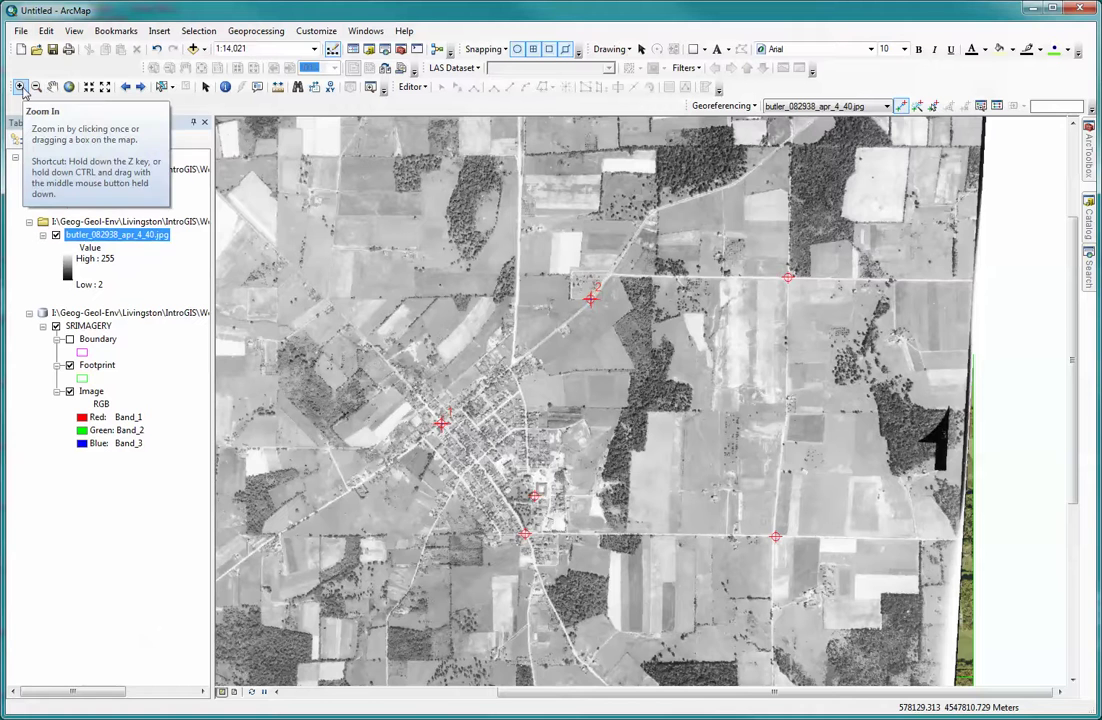
left_click(19, 88)
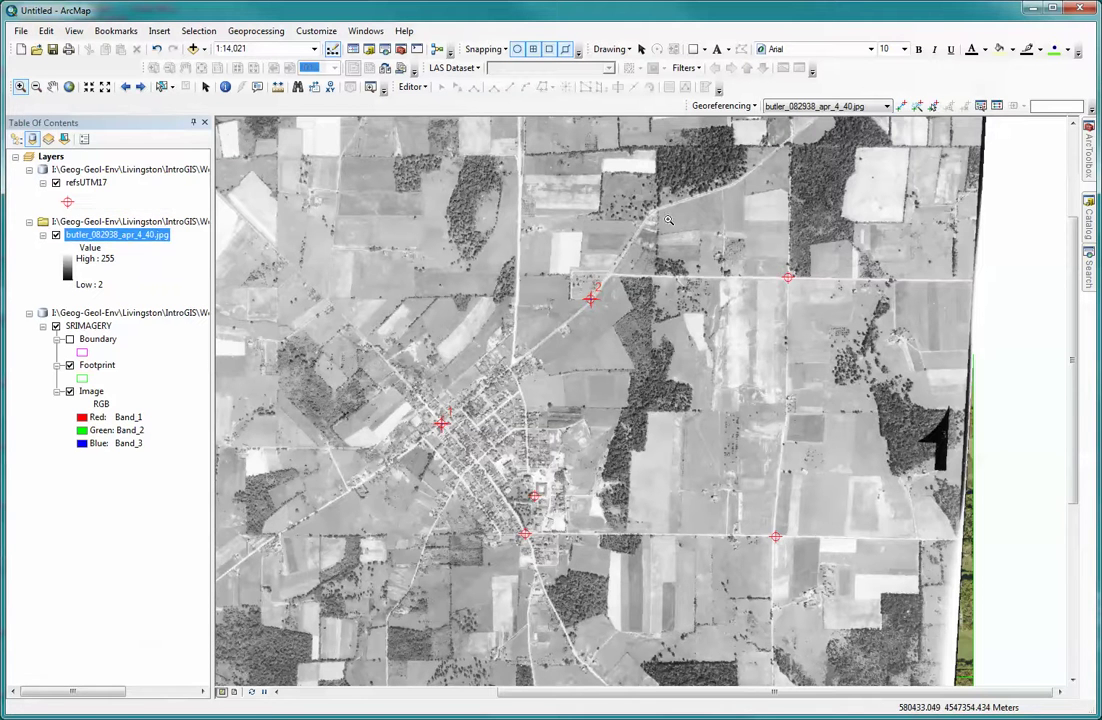
left_click_drag(668, 219, 843, 327)
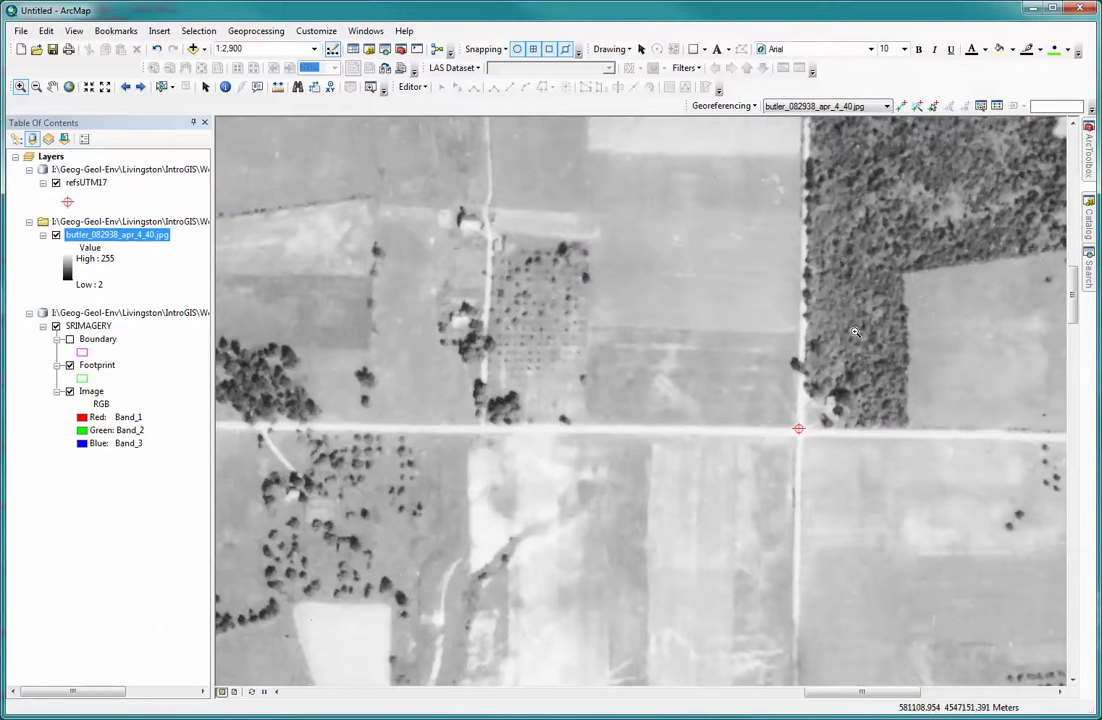
left_click_drag(748, 383, 839, 479)
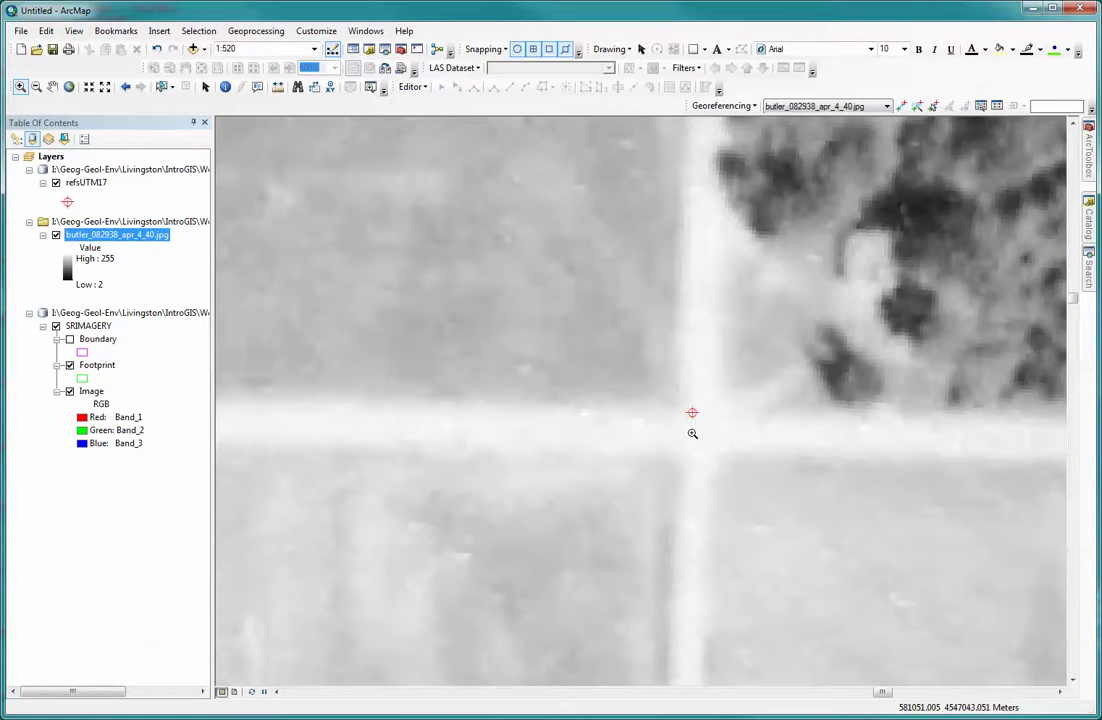
left_click(899, 108)
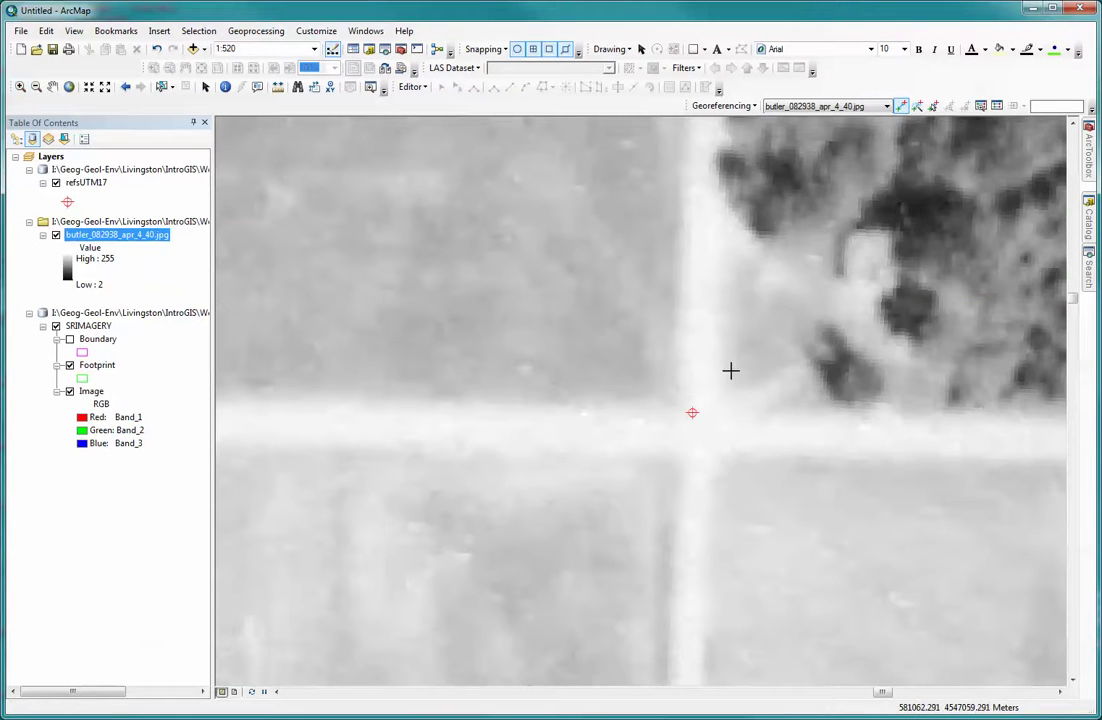
left_click(692, 434)
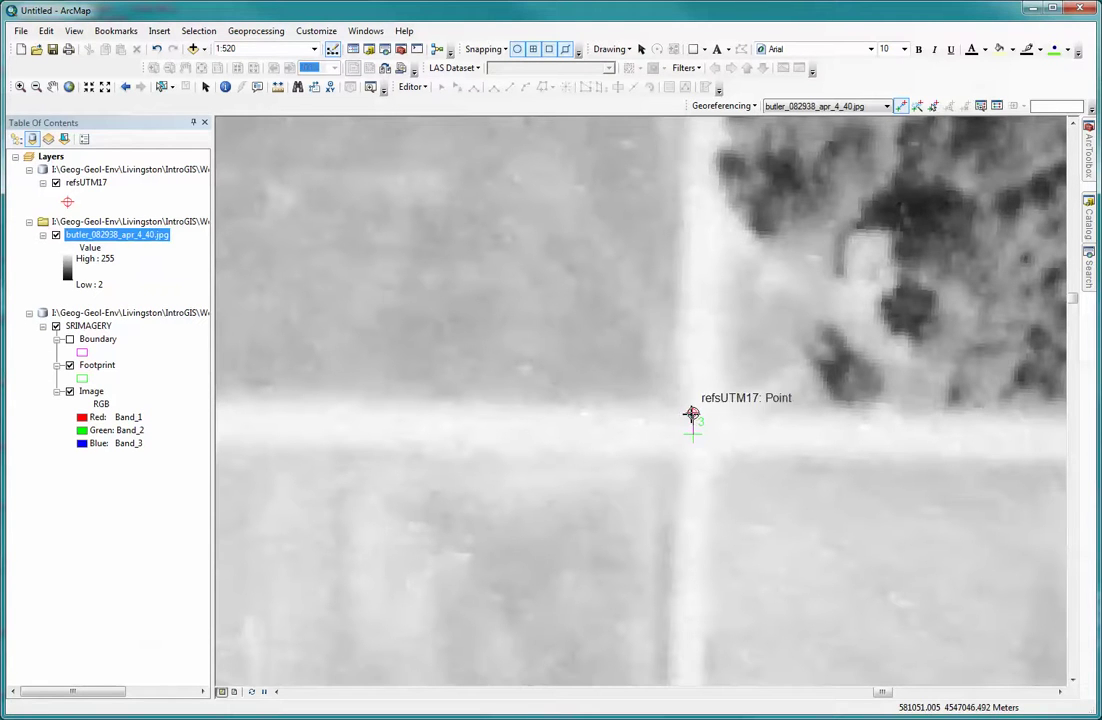
left_click(692, 413)
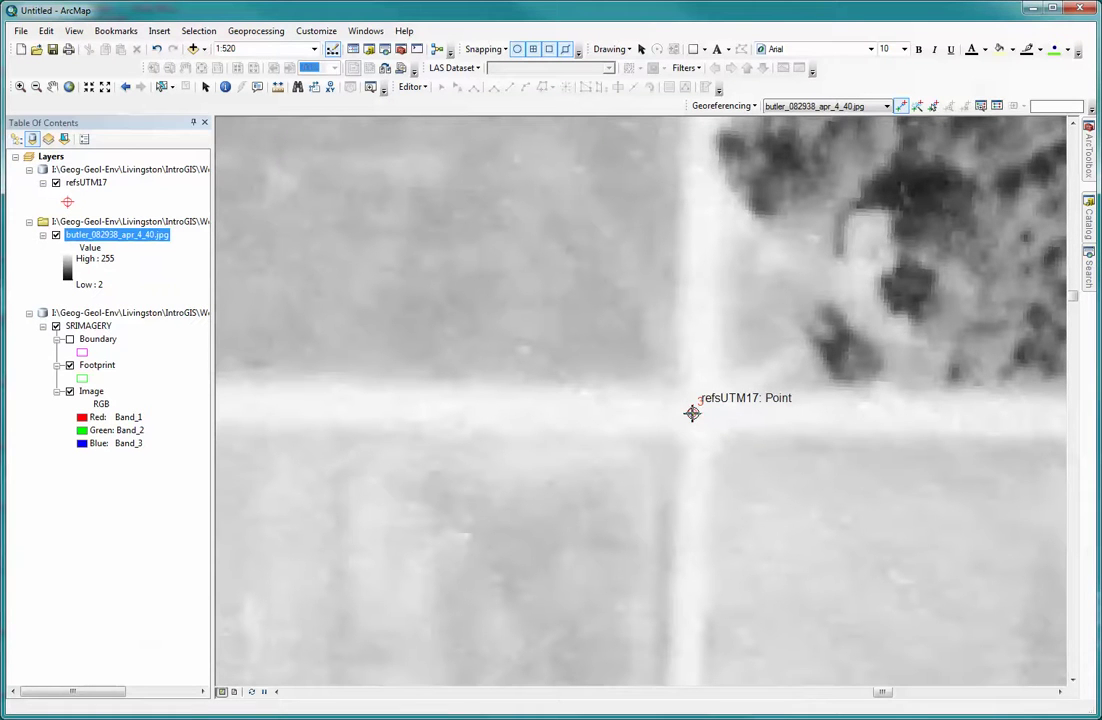
left_click(125, 87)
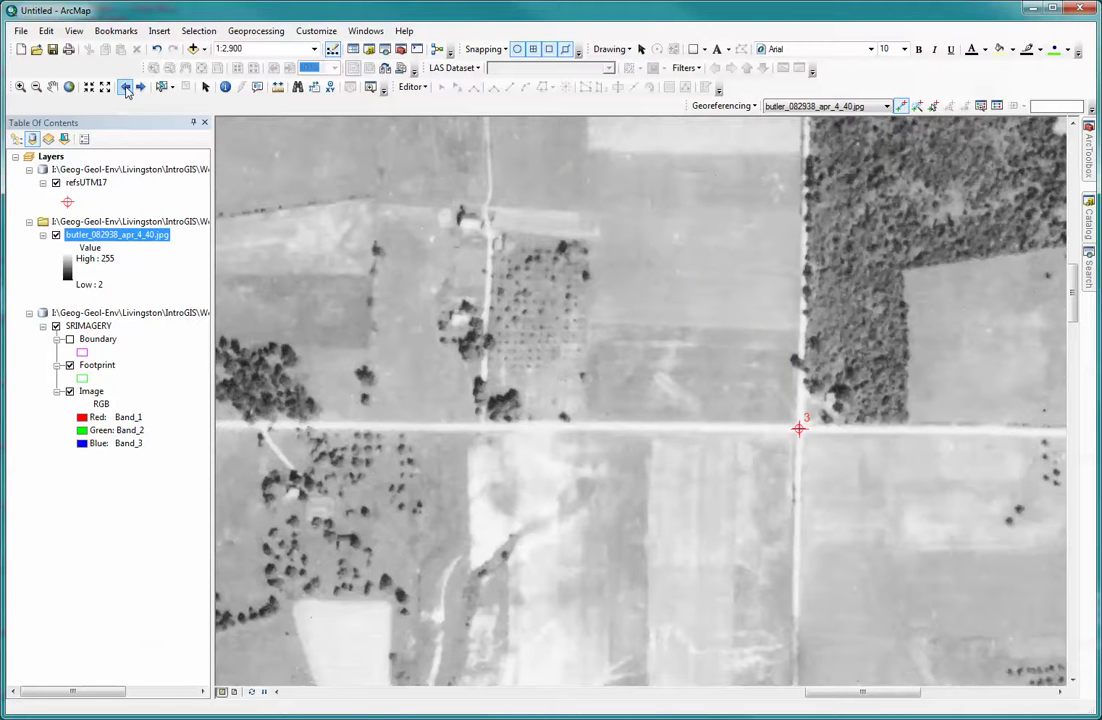
left_click(125, 87)
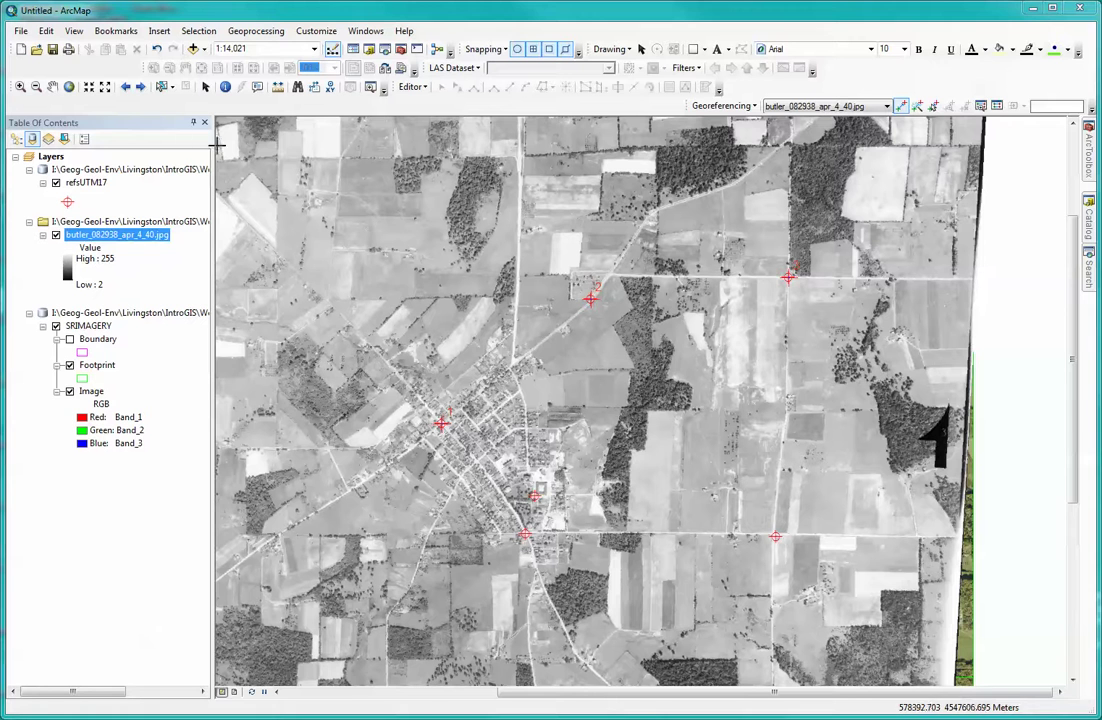
Add a fourth control point, linking the rural road crossing southeast of the third point to its refsUTM17 point.
left_click(20, 87)
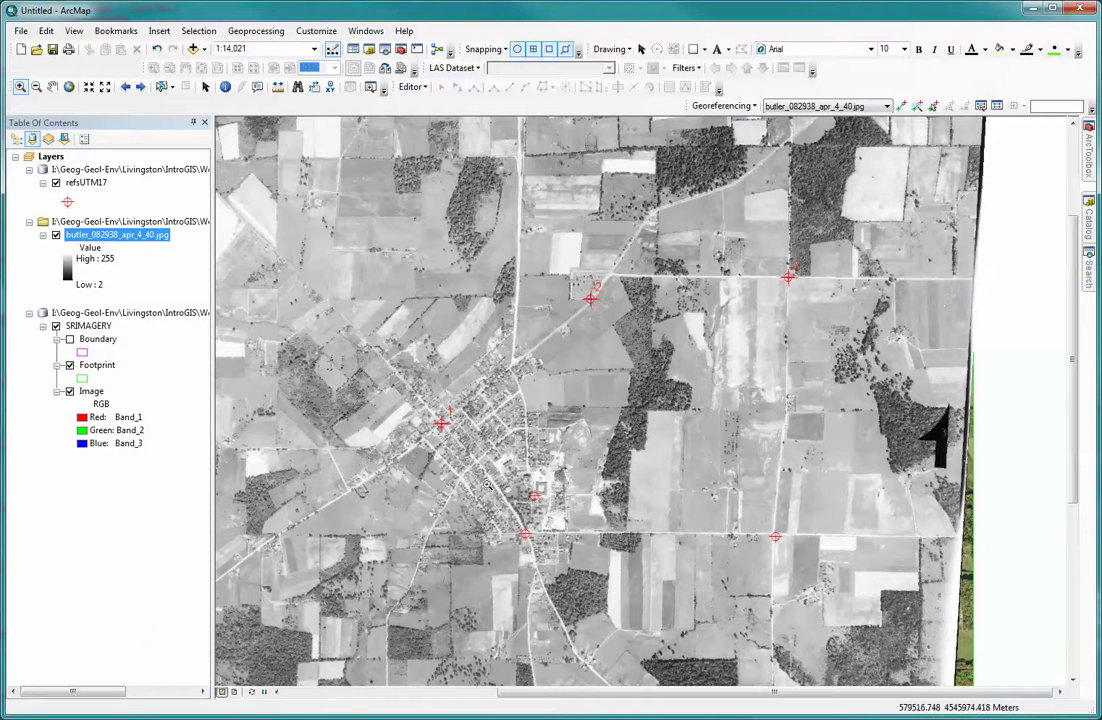
left_click_drag(487, 485, 806, 614)
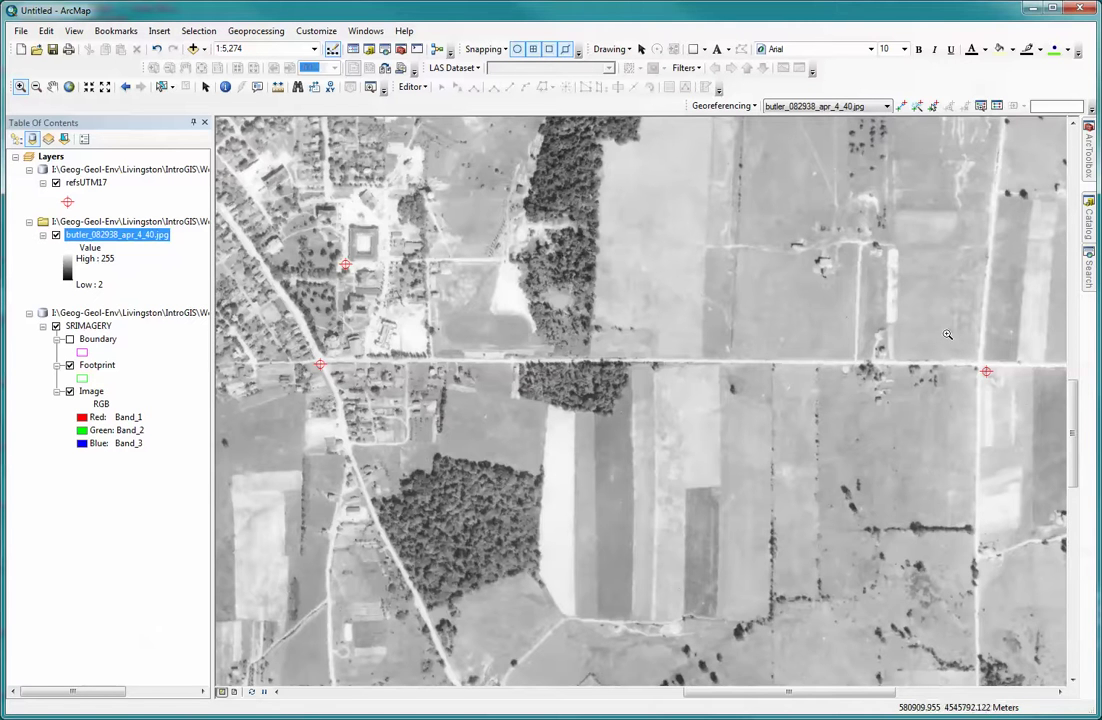
left_click_drag(944, 332, 1012, 414)
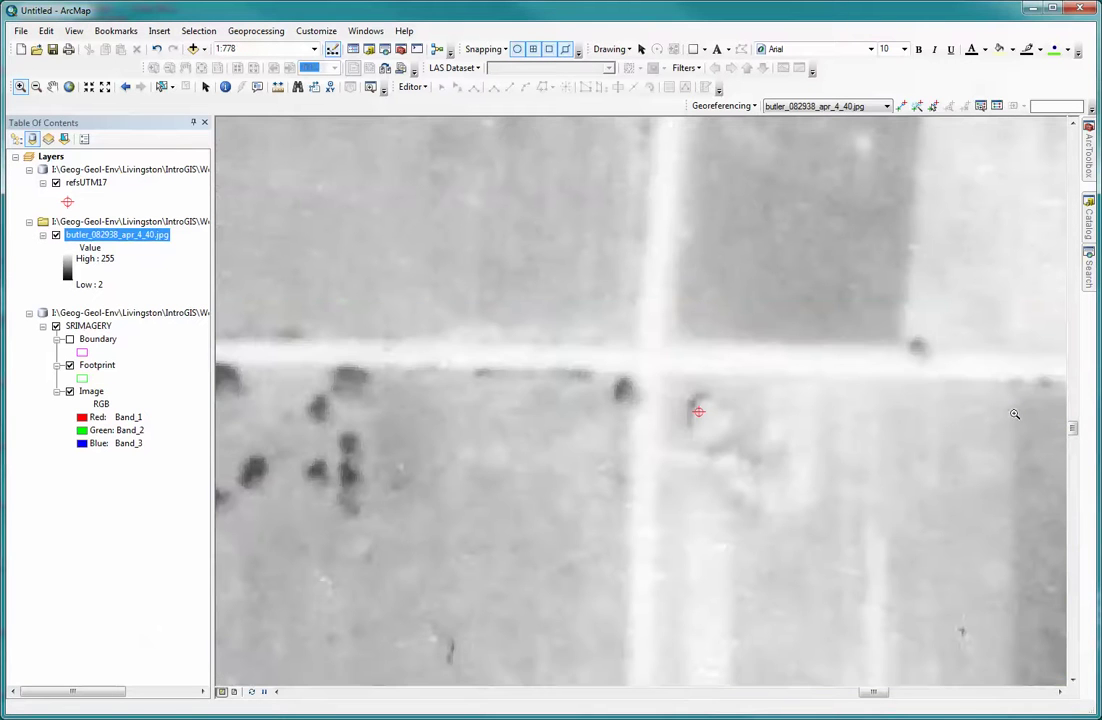
left_click(900, 107)
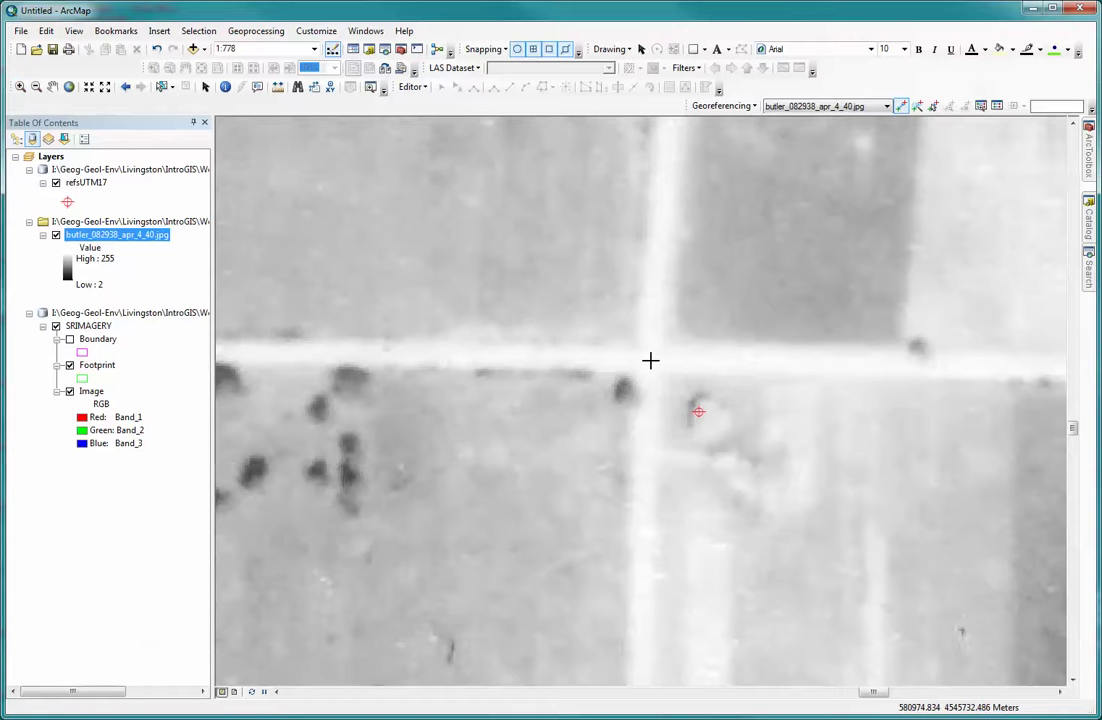
left_click(650, 360)
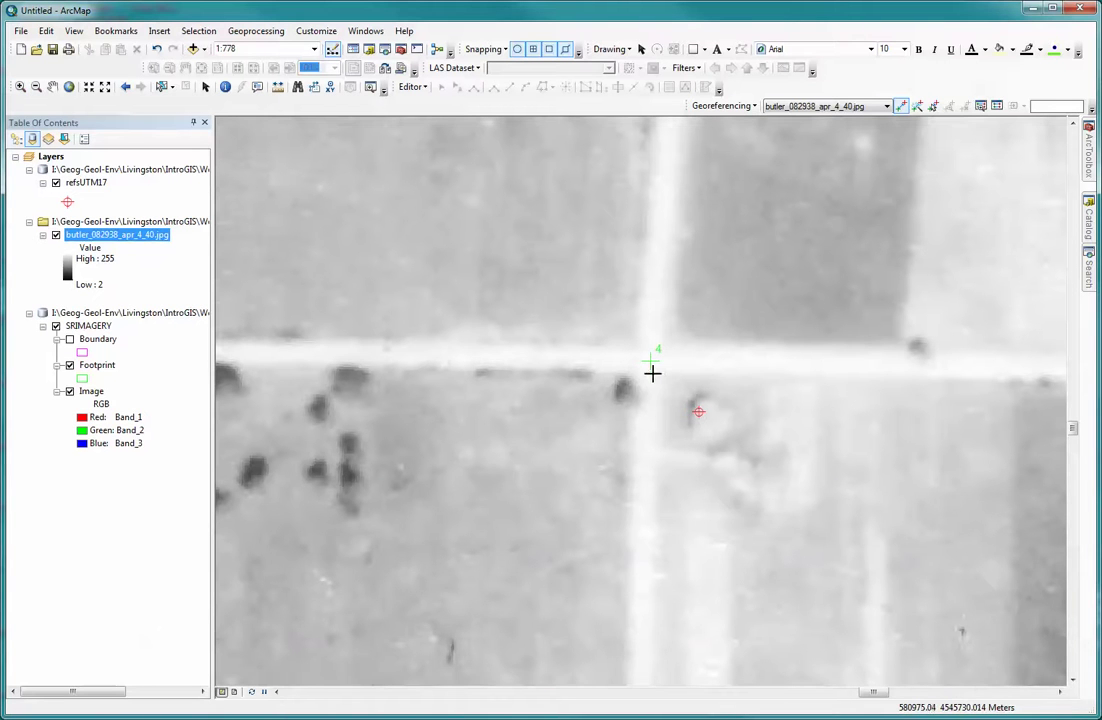
left_click(699, 412)
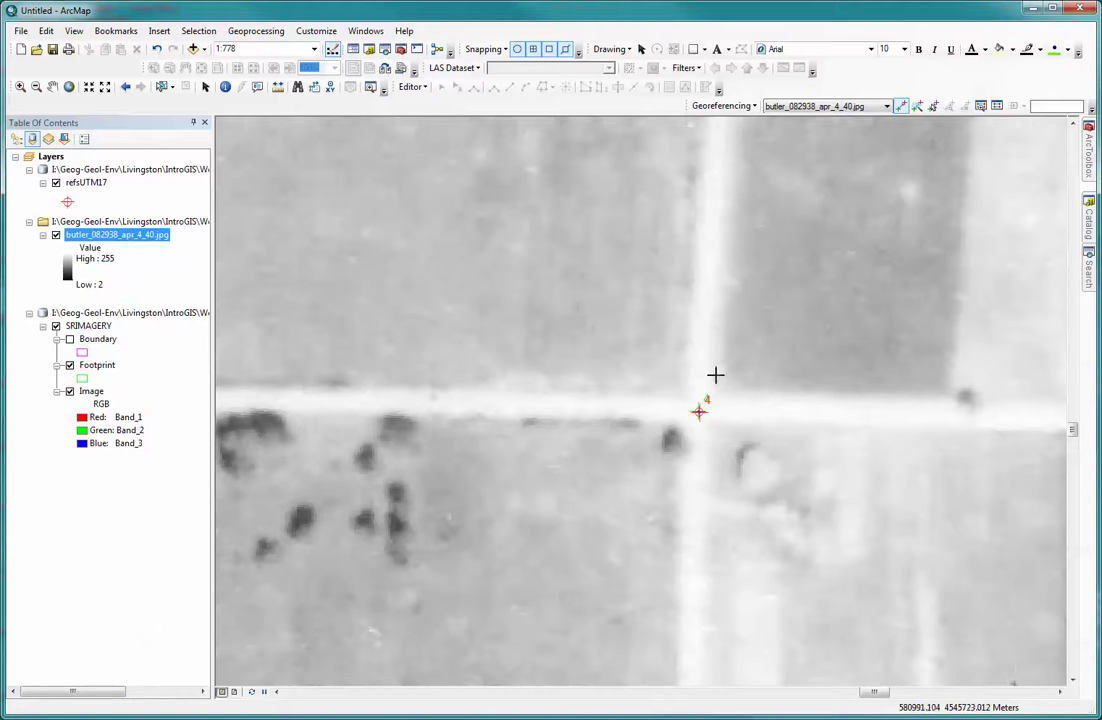
Review the four links' residuals and the available transformation types in the link table, and close it.
left_click(981, 105)
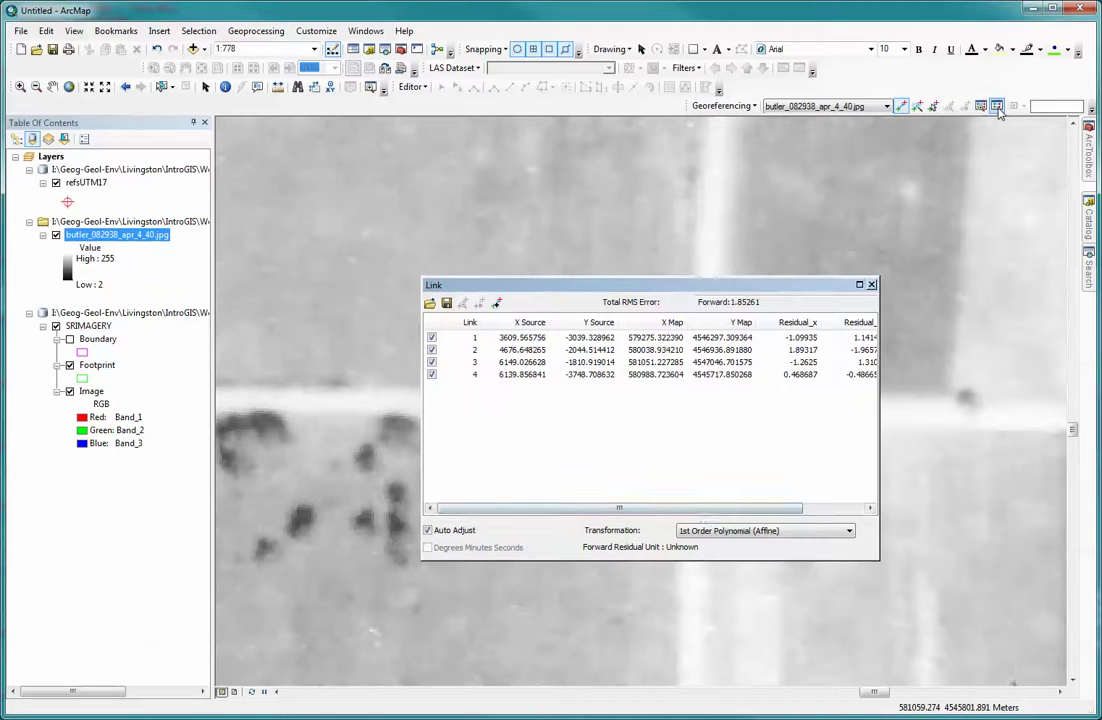
left_click_drag(730, 508, 790, 508)
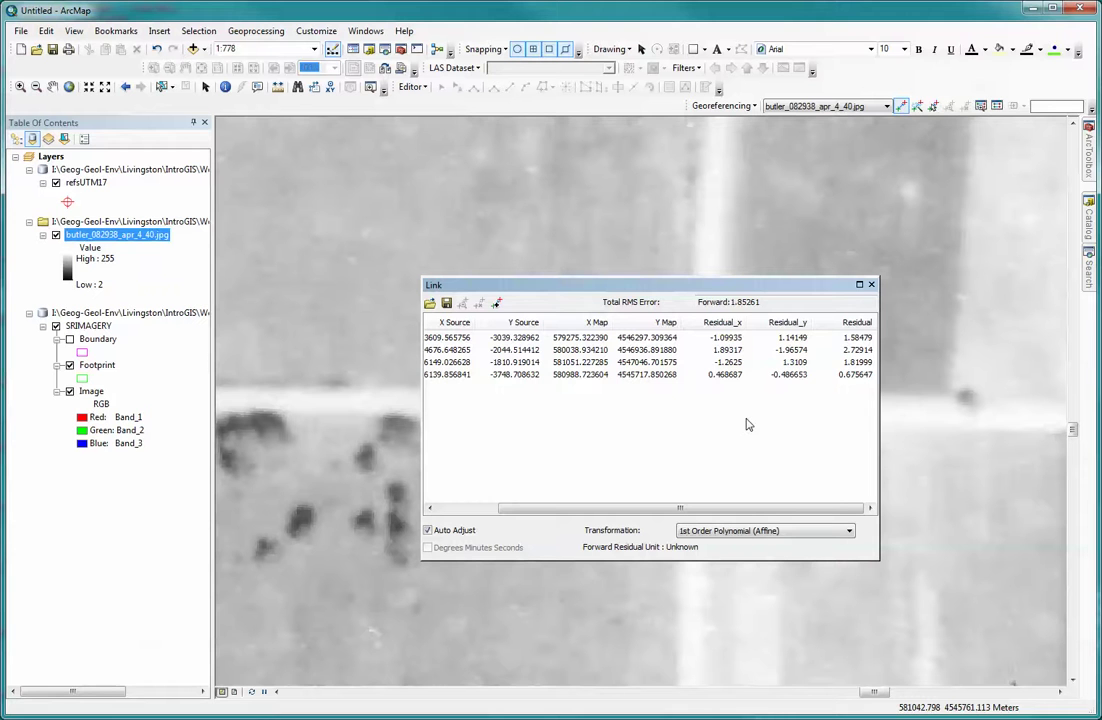
left_click(849, 533)
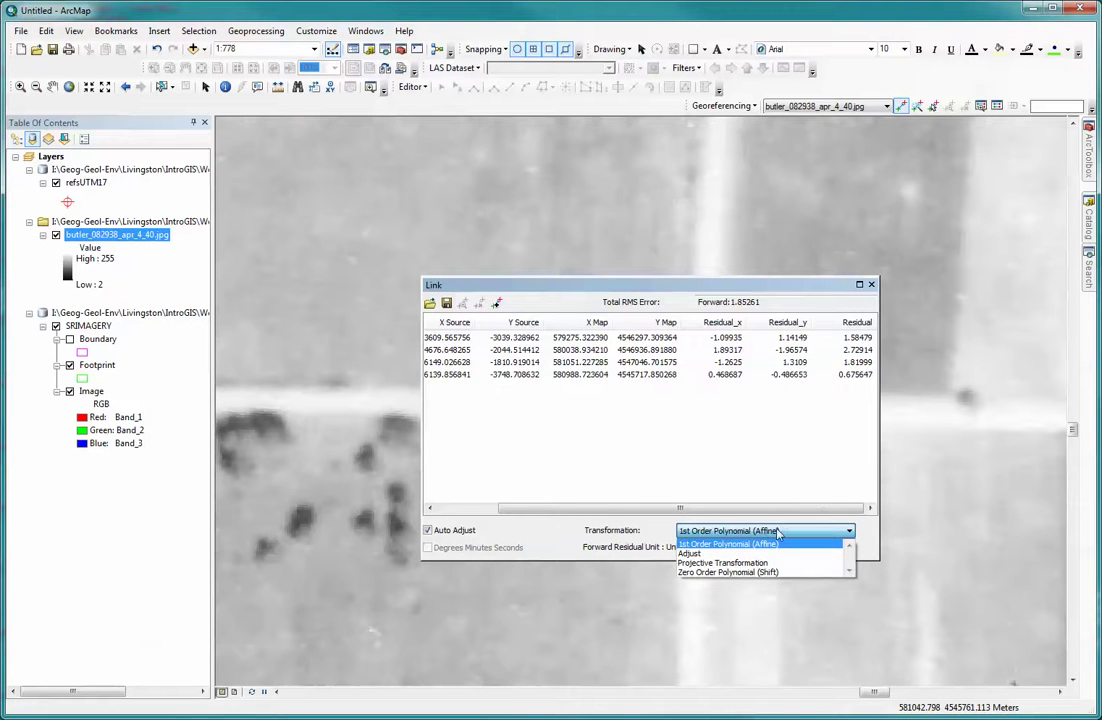
left_click(823, 514)
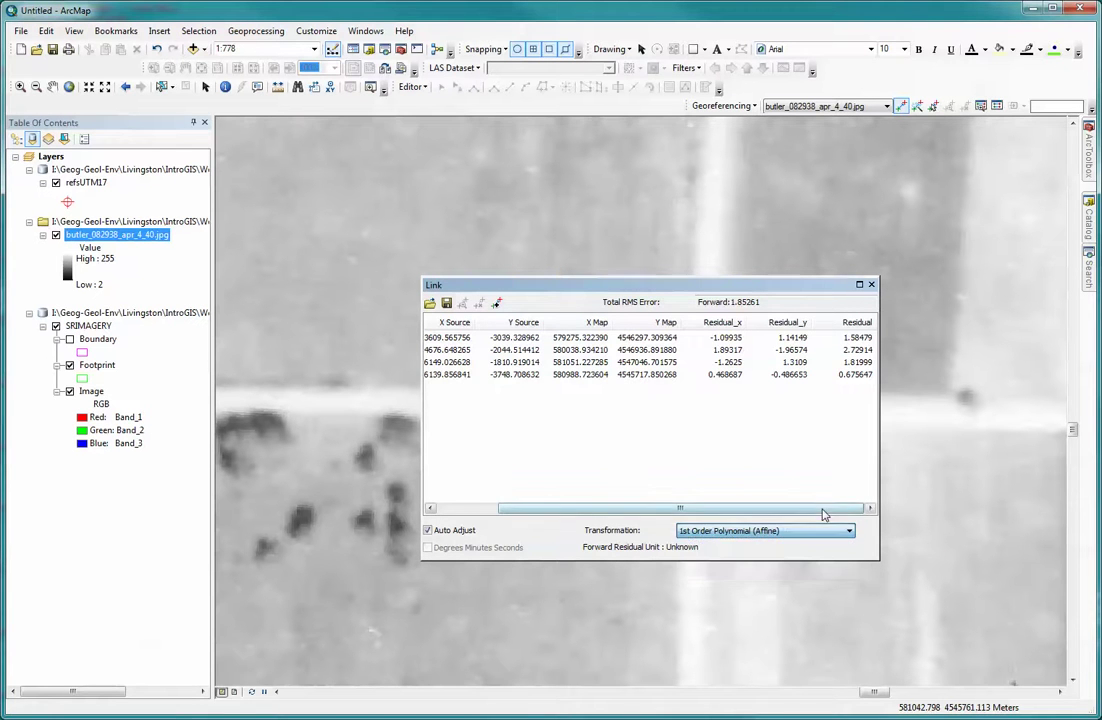
left_click(871, 286)
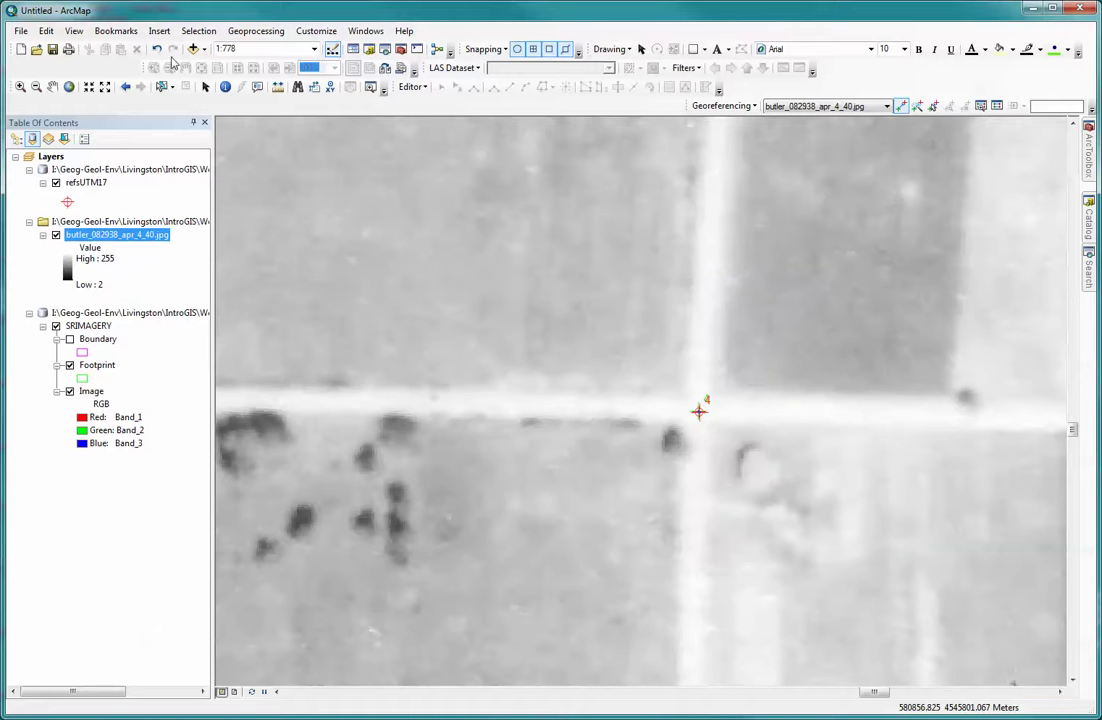
Add two control points in town, linking the diagonal road's junction with the east-west road and the corner beside the square building to their refsUTM17 points.
left_click(126, 87)
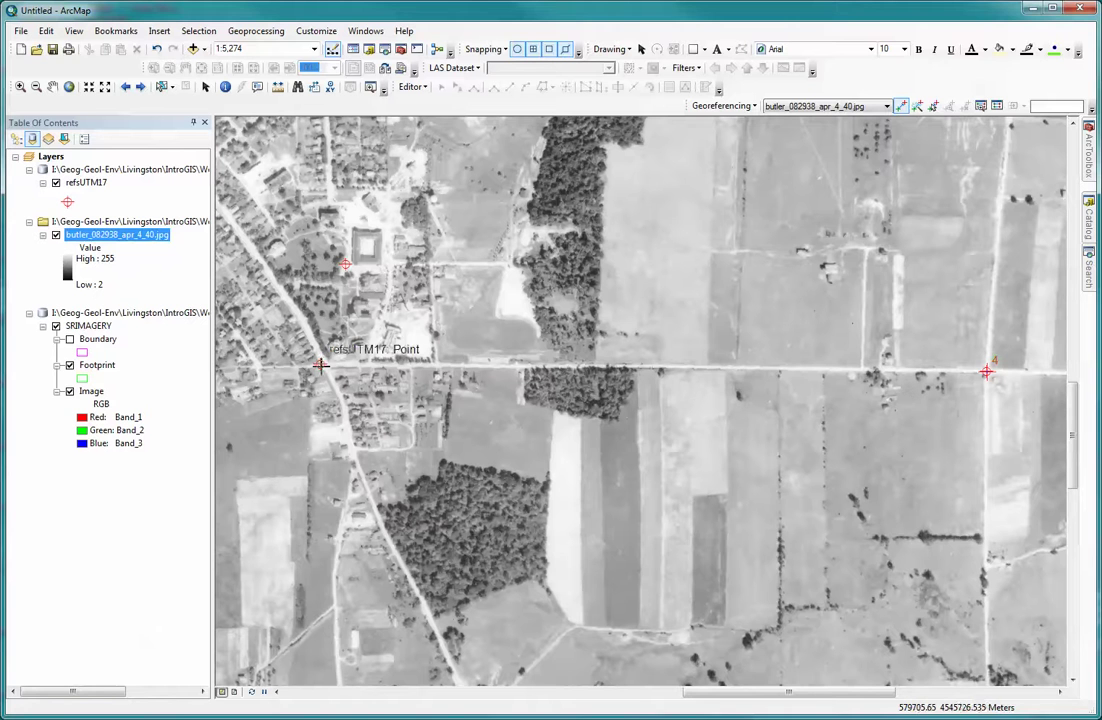
left_click(20, 87)
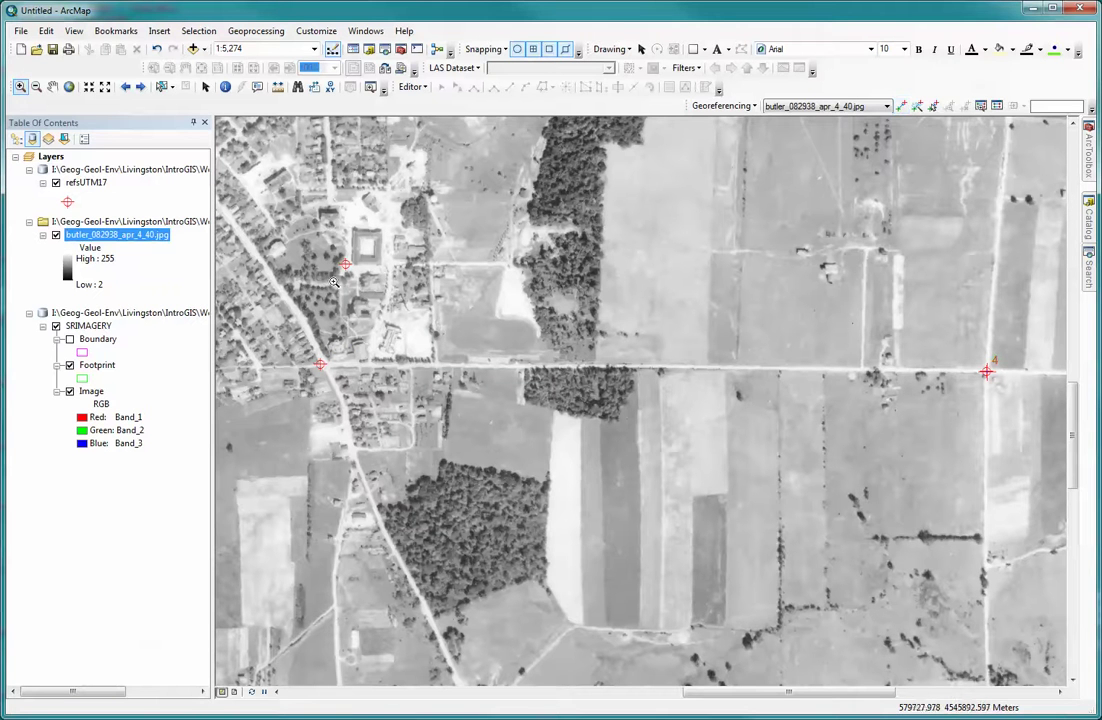
left_click_drag(278, 226, 403, 412)
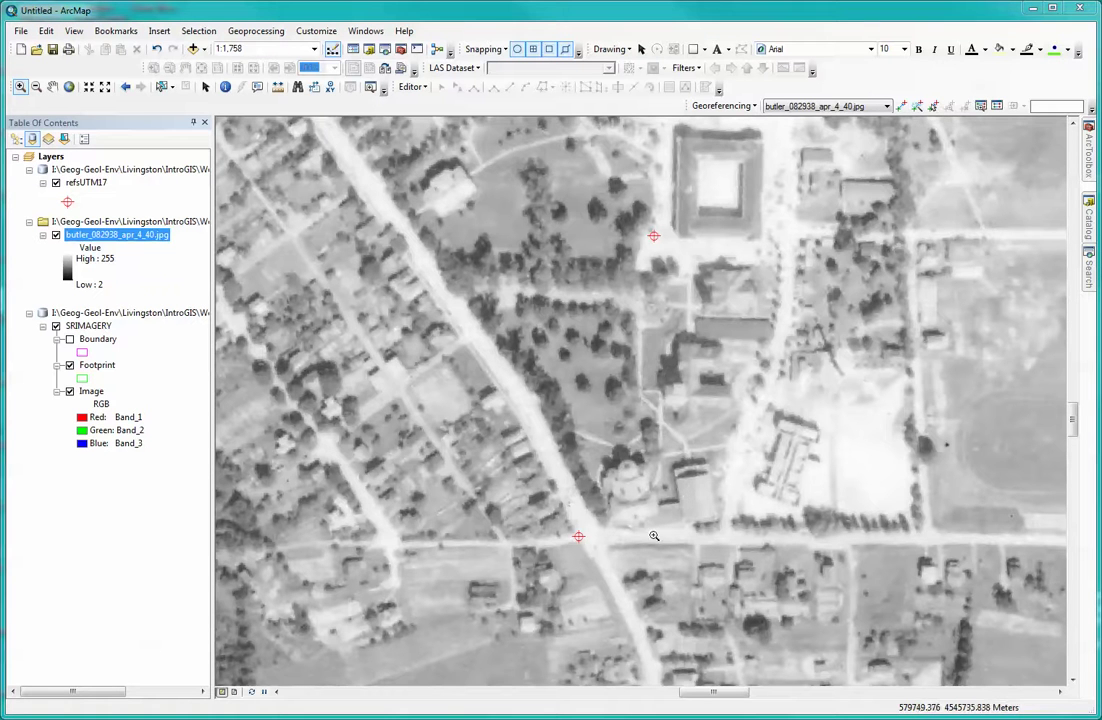
left_click(901, 106)
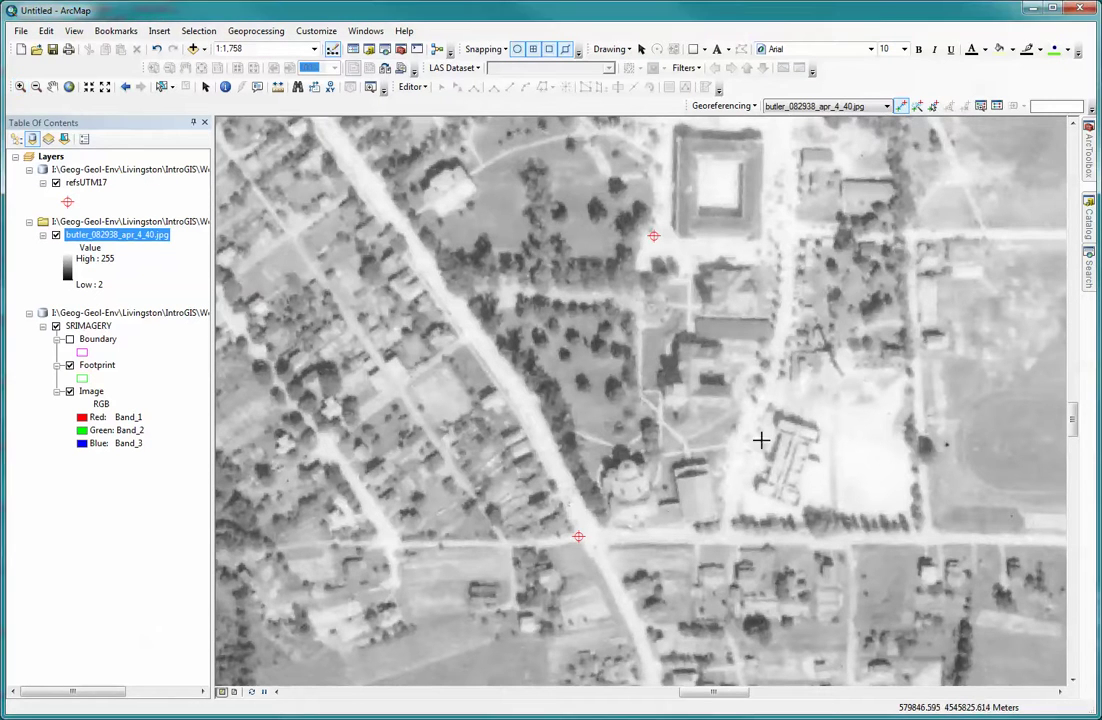
left_click(579, 537)
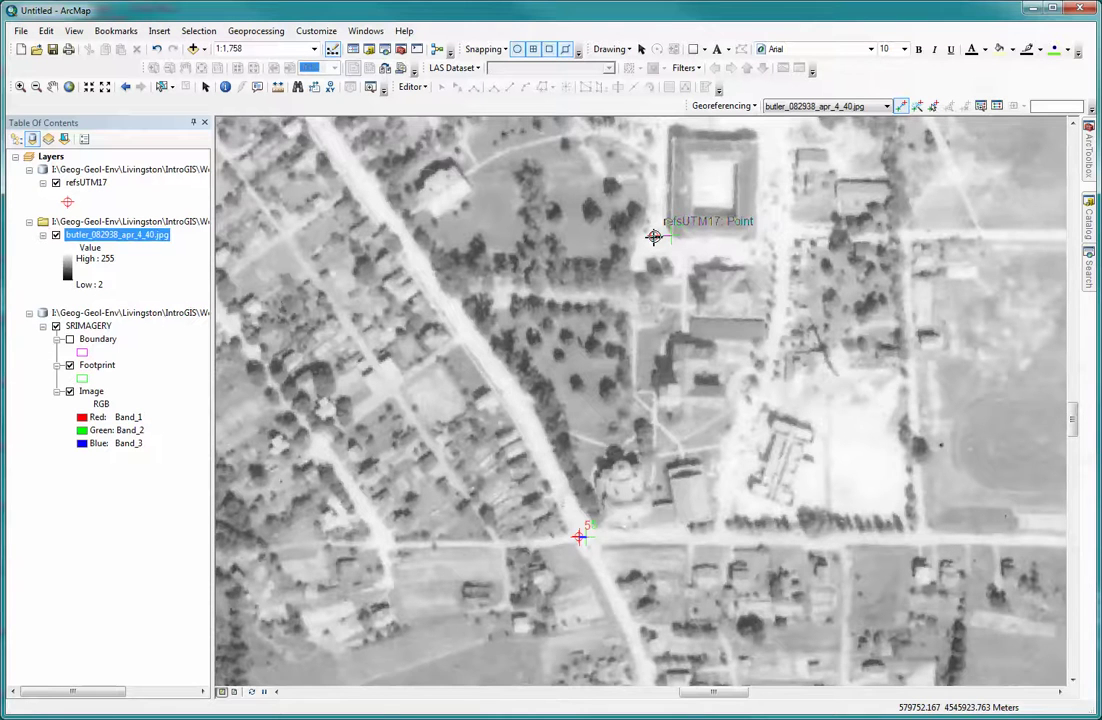
left_click(653, 236)
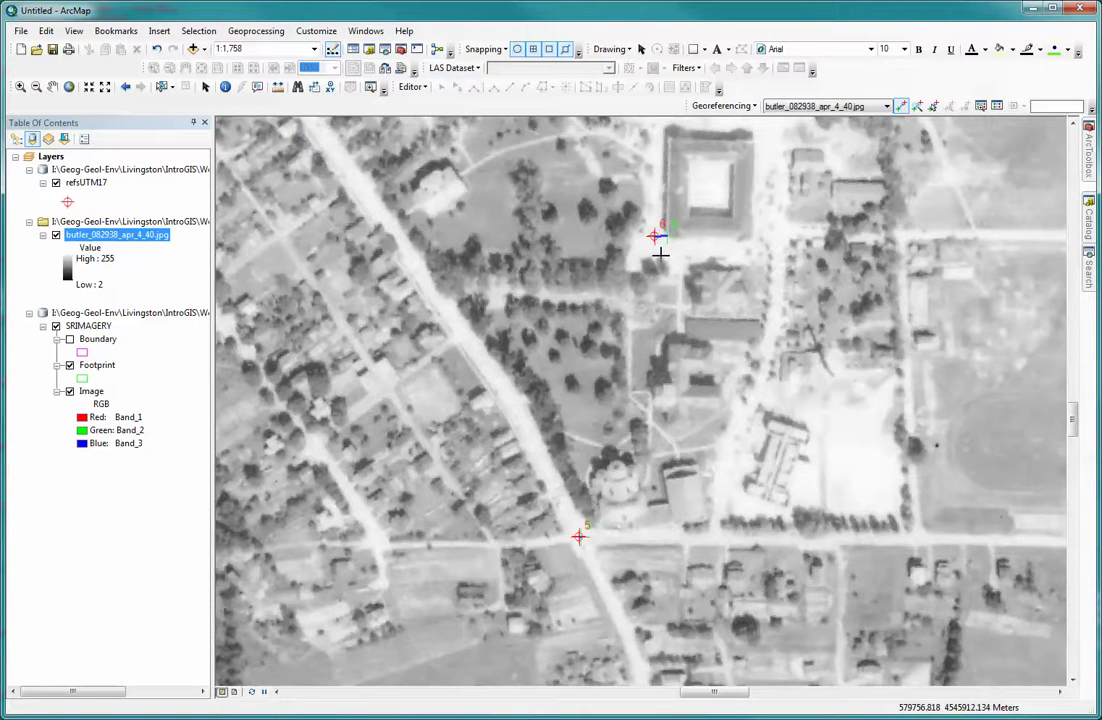